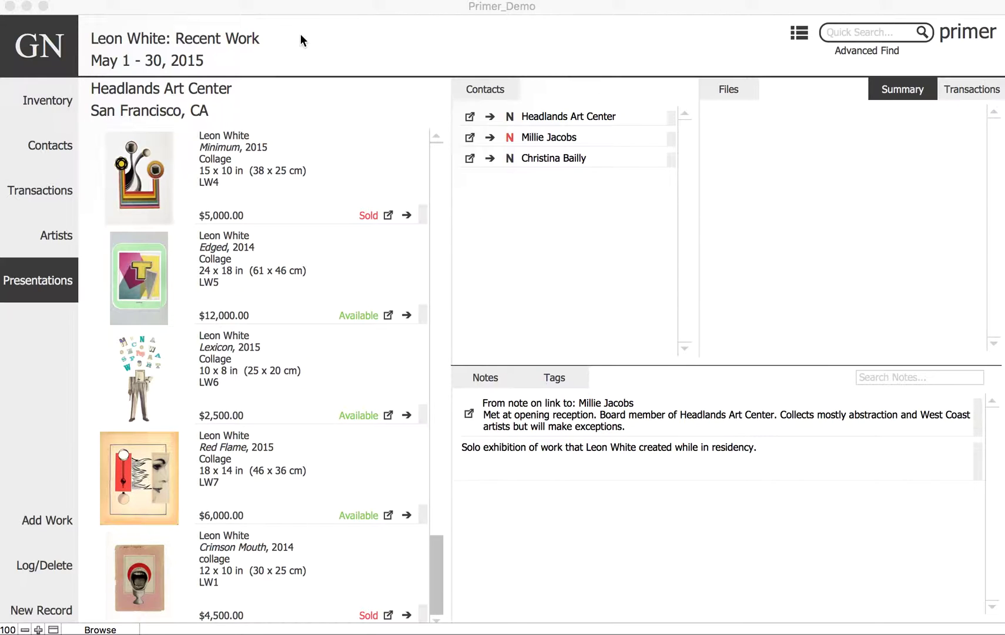
- Edit the presentation header's title, venue and dates
{"action": "left_click", "coordinate": [260, 55]}
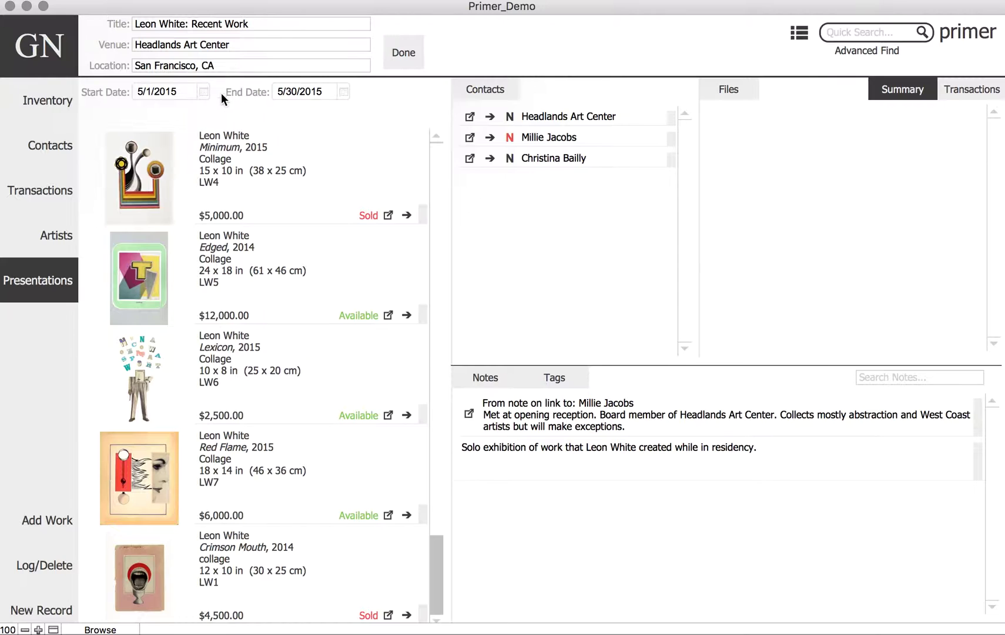
{"action": "left_click", "coordinate": [403, 53]}
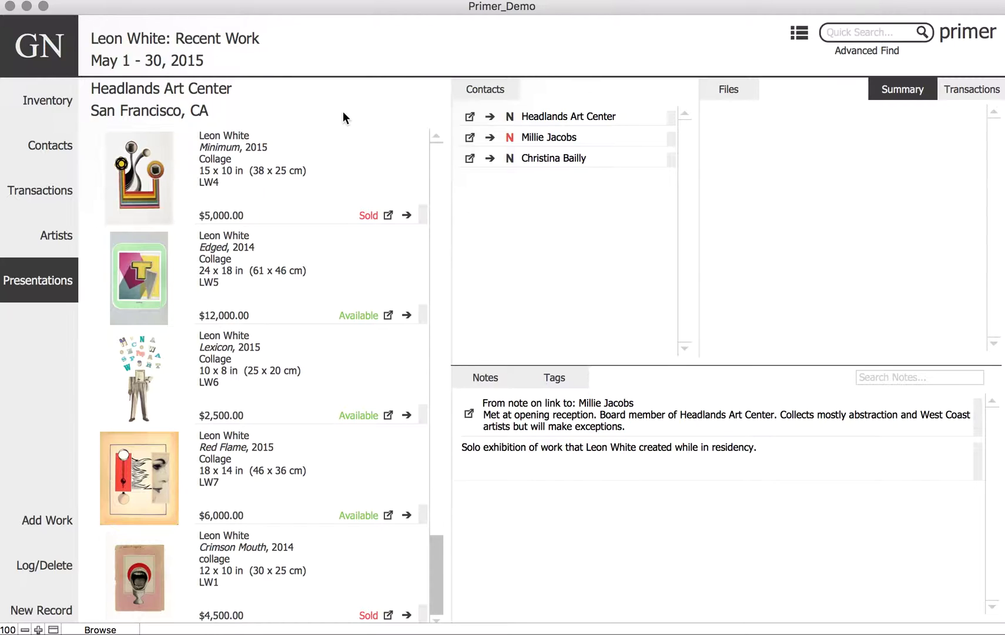
{"action": "scroll", "coordinate": [343, 155], "scroll_direction": "down", "scroll_amount": 3}
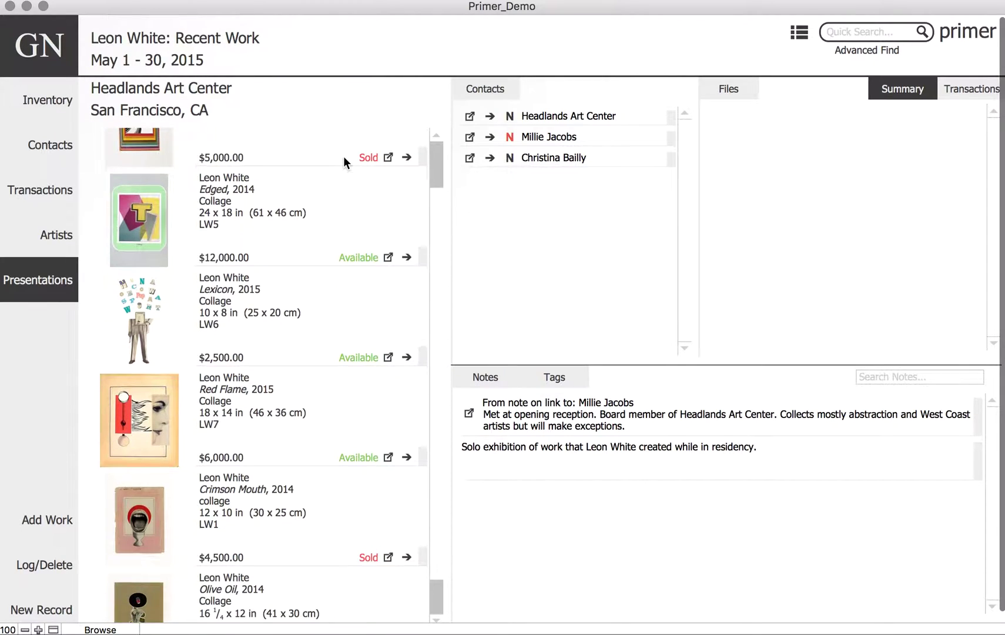
{"action": "scroll", "coordinate": [343, 156], "scroll_direction": "down", "scroll_amount": 2}
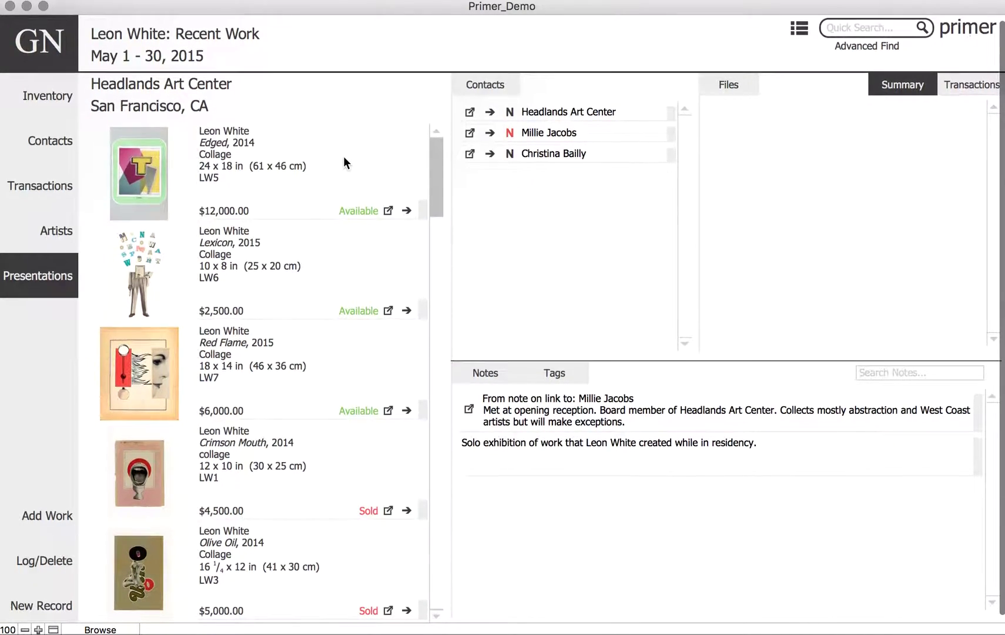
{"action": "scroll", "coordinate": [344, 158], "scroll_direction": "up", "scroll_amount": 2}
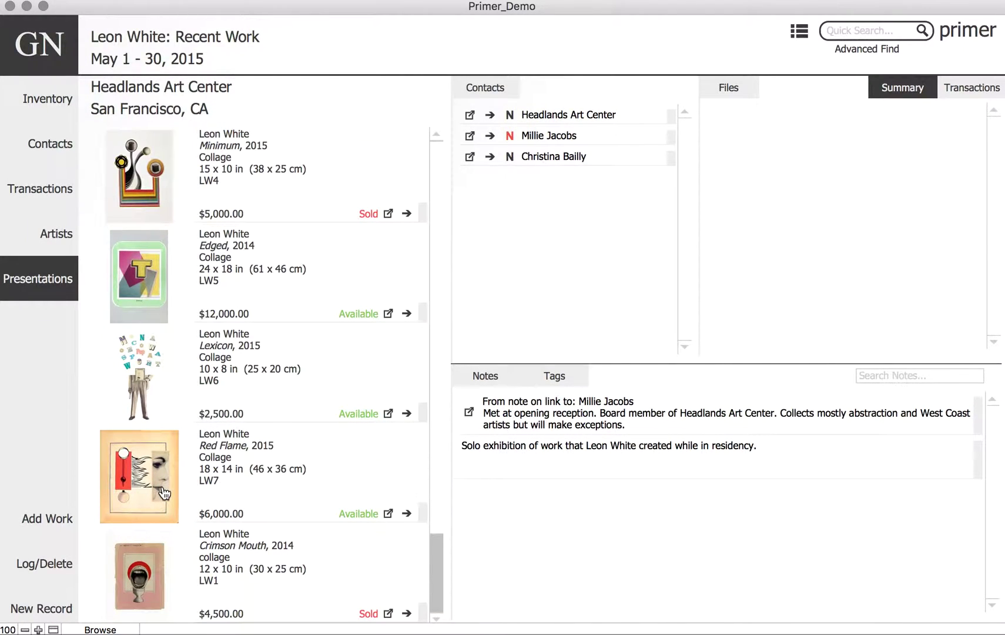
- Add the artist's Multitude, 2014, Edition 1 of 10 (LW9) to the presentation's works
{"action": "left_click", "coordinate": [58, 519]}
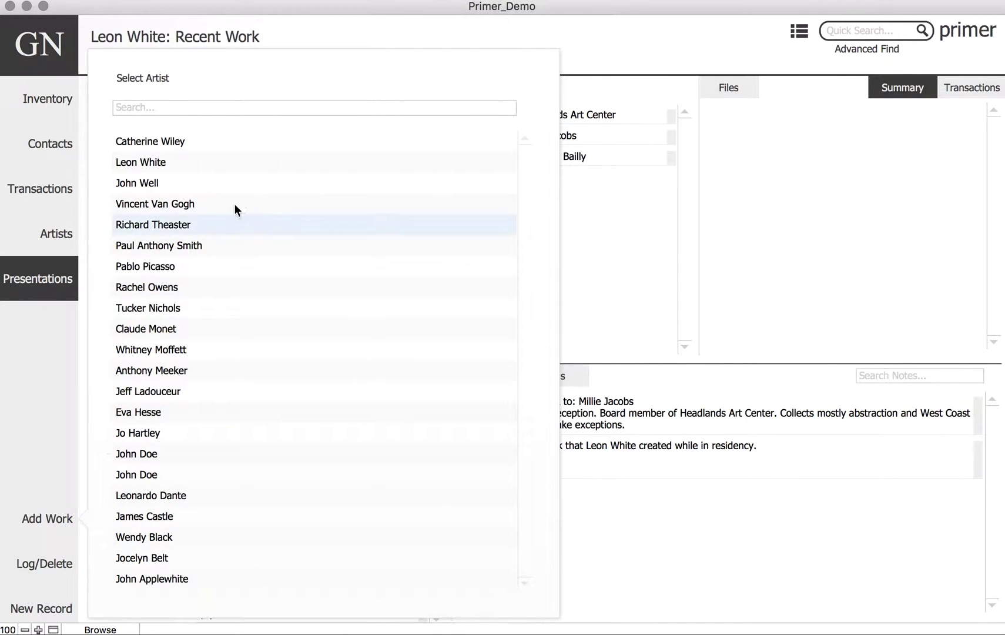
{"action": "left_click", "coordinate": [227, 105]}
{"action": "type", "text": "leon"}
{"action": "key", "text": "Return"}
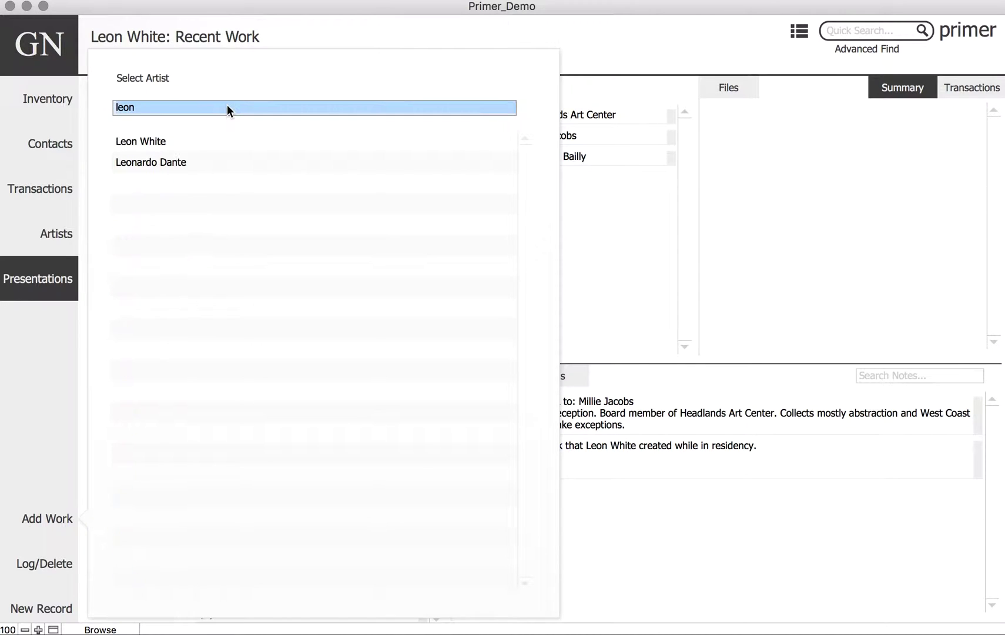
{"action": "left_click", "coordinate": [193, 142]}
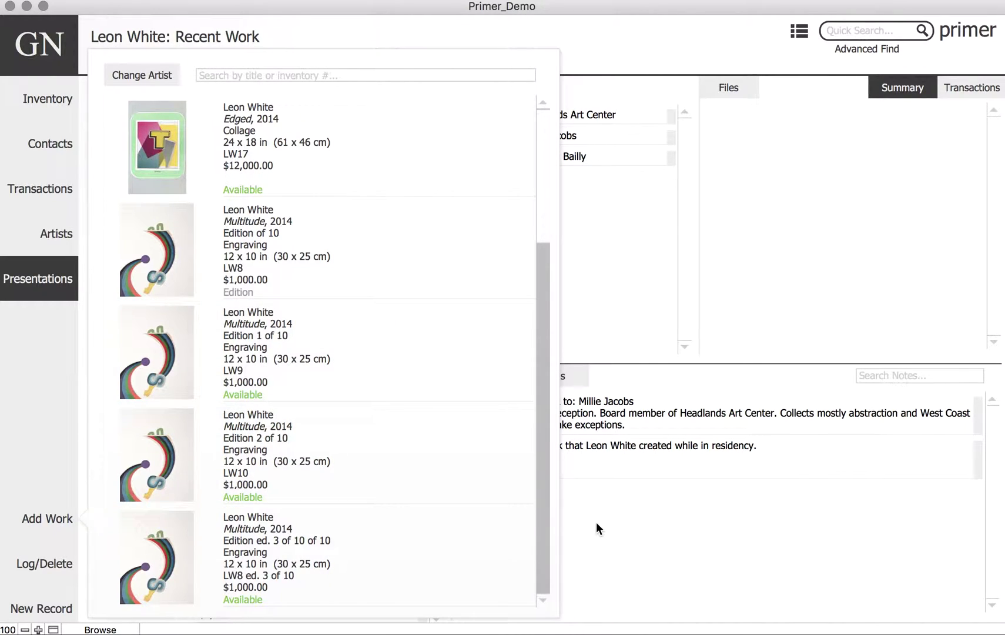
{"action": "left_click", "coordinate": [596, 522]}
{"action": "scroll", "coordinate": [325, 536], "scroll_direction": "down", "scroll_amount": 5}
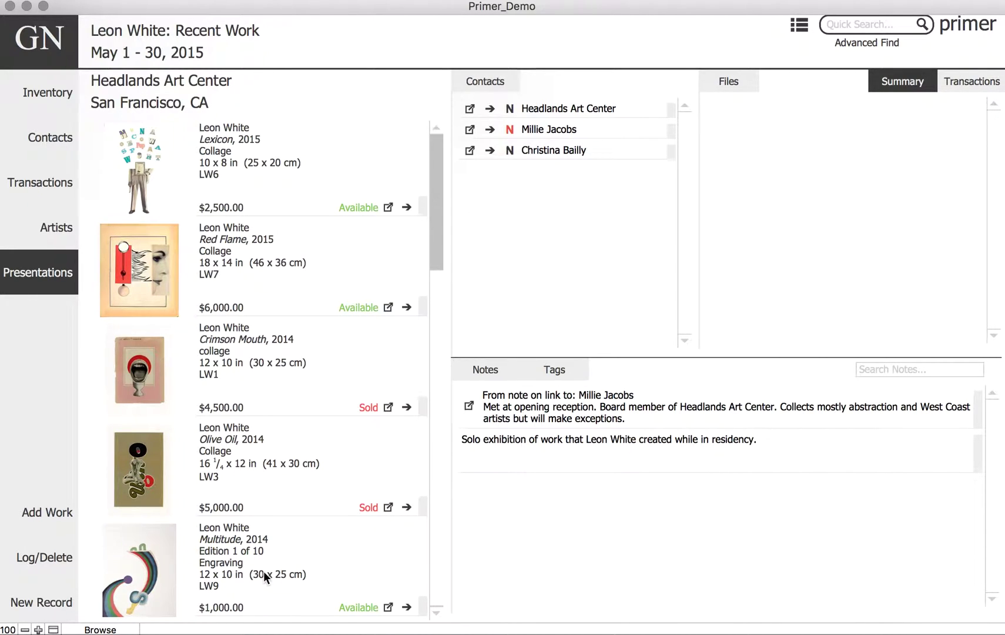
{"action": "scroll", "coordinate": [278, 571], "scroll_direction": "up", "scroll_amount": 5}
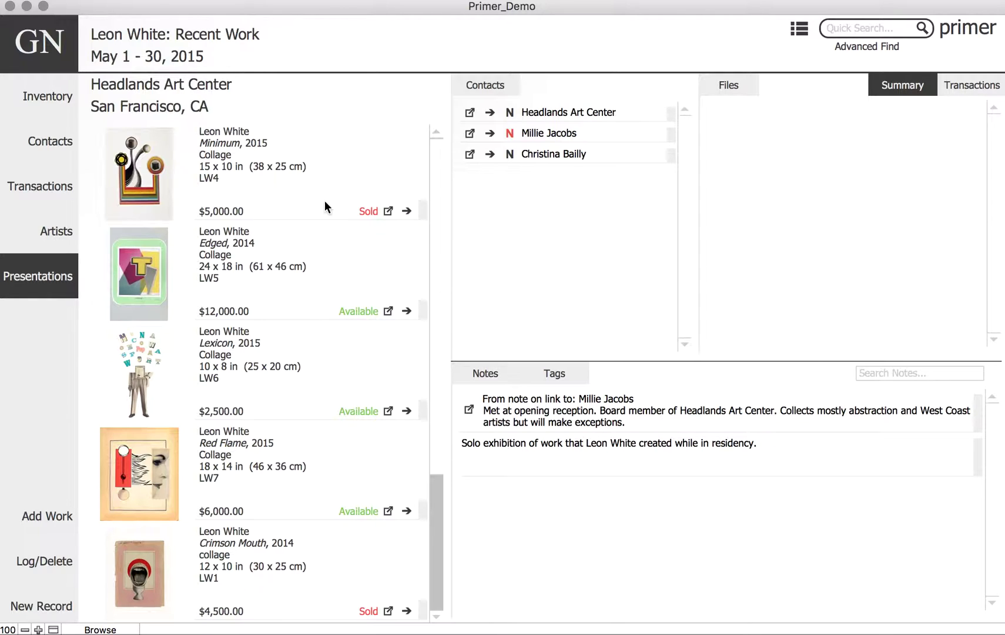
{"action": "left_click", "coordinate": [141, 168]}
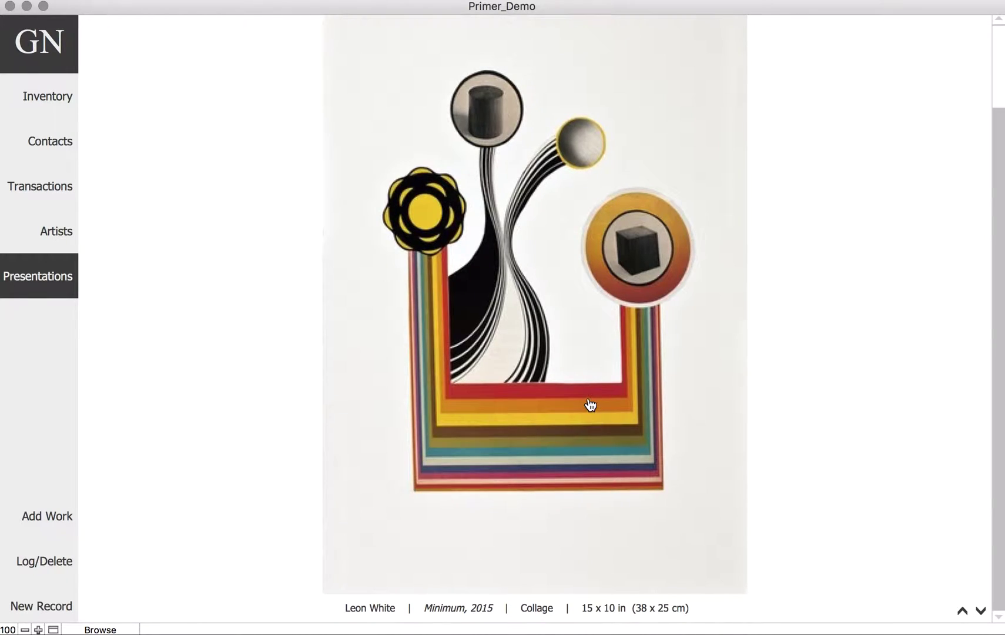
{"action": "left_click", "coordinate": [981, 612]}
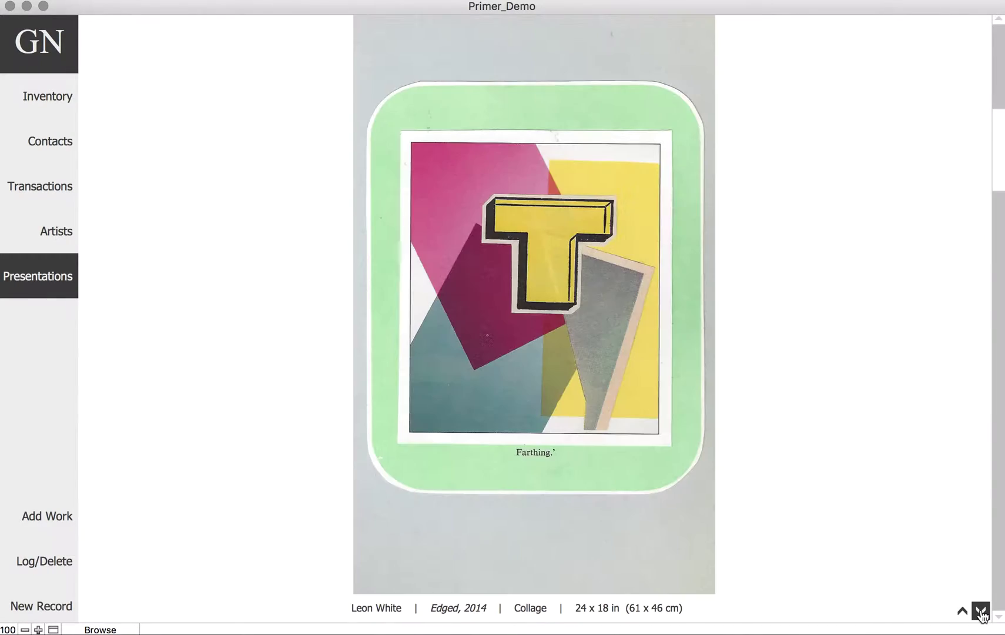
{"action": "left_click", "coordinate": [981, 612]}
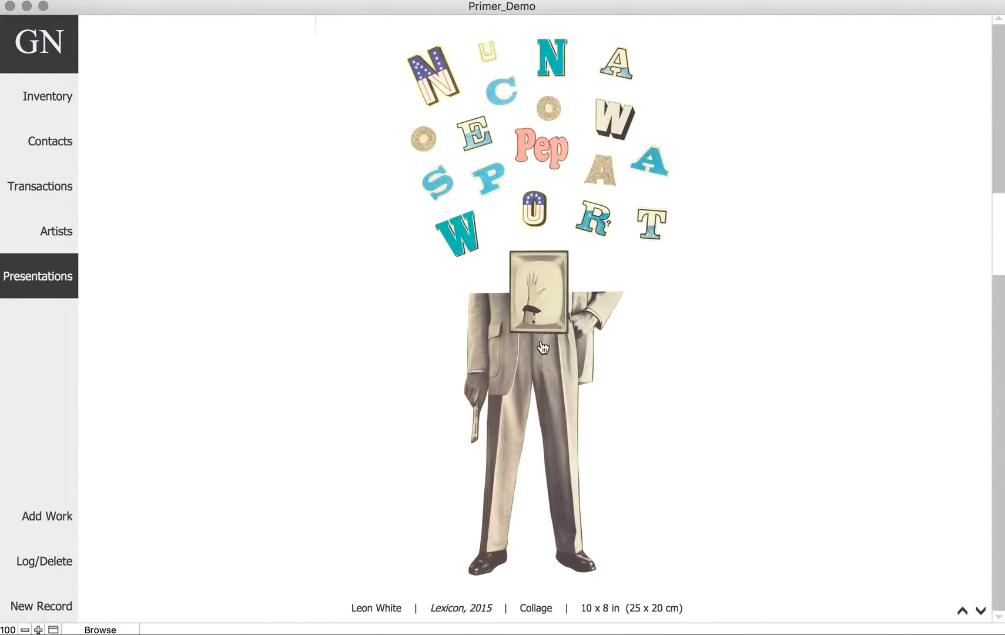
{"action": "left_click", "coordinate": [542, 348]}
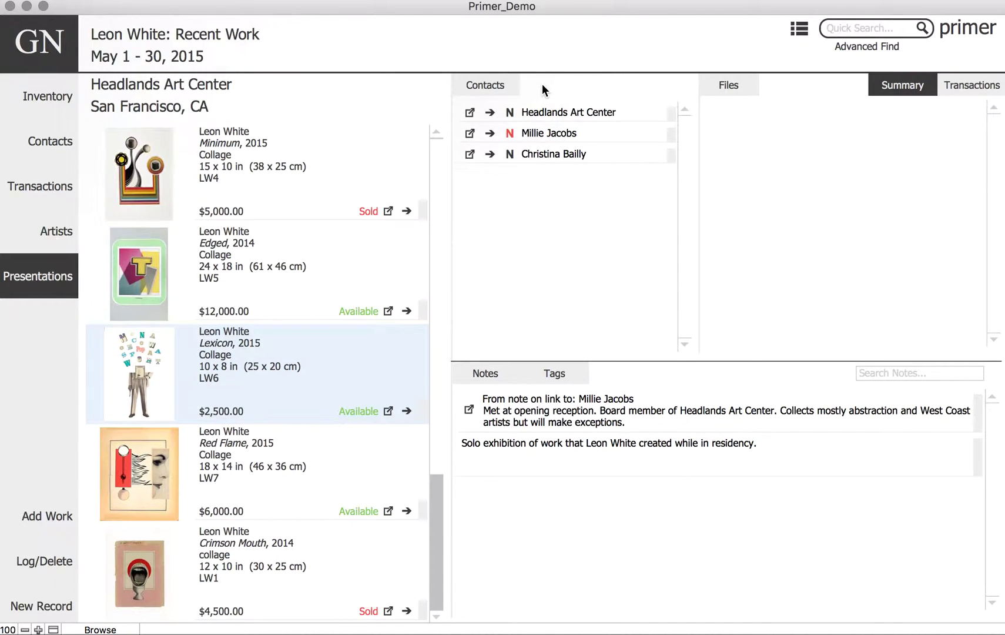
- Link an existing contact found by searching 'sinc' to the presentation
{"action": "left_click", "coordinate": [506, 86]}
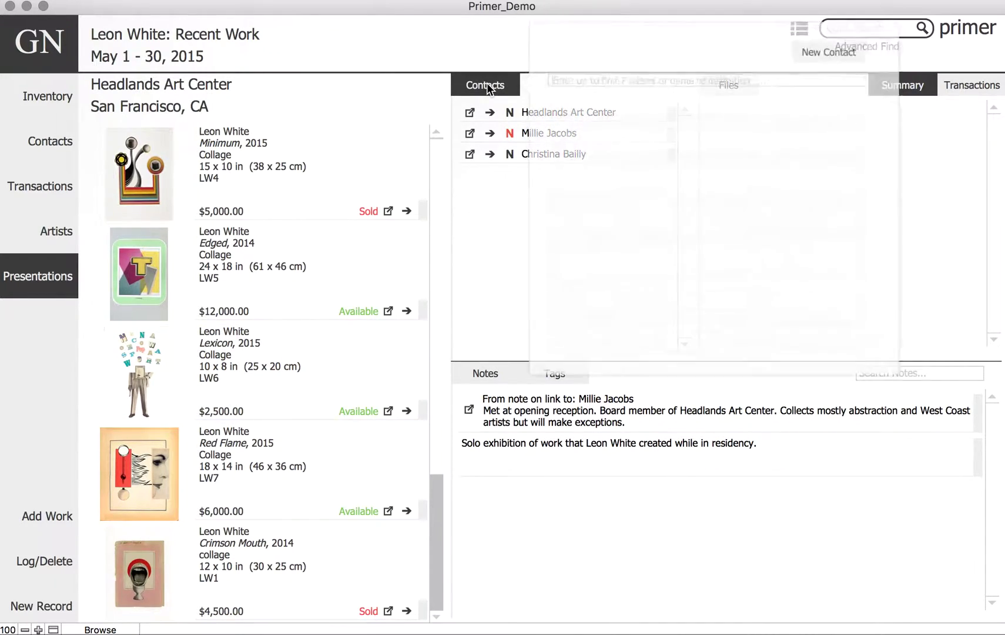
{"action": "left_click", "coordinate": [602, 77]}
{"action": "type", "text": "sinc"}
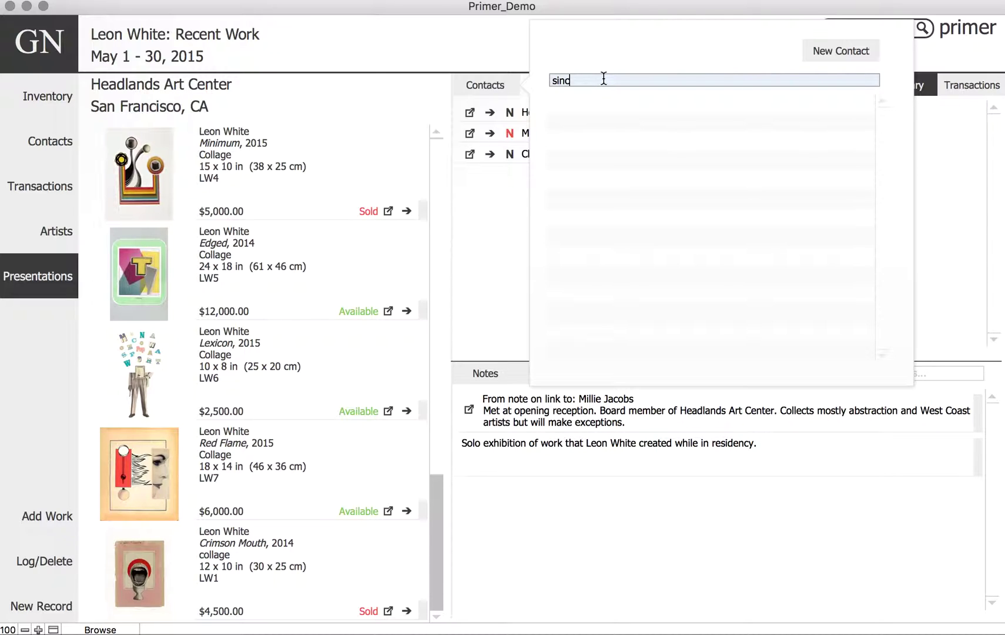
{"action": "left_click", "coordinate": [604, 103]}
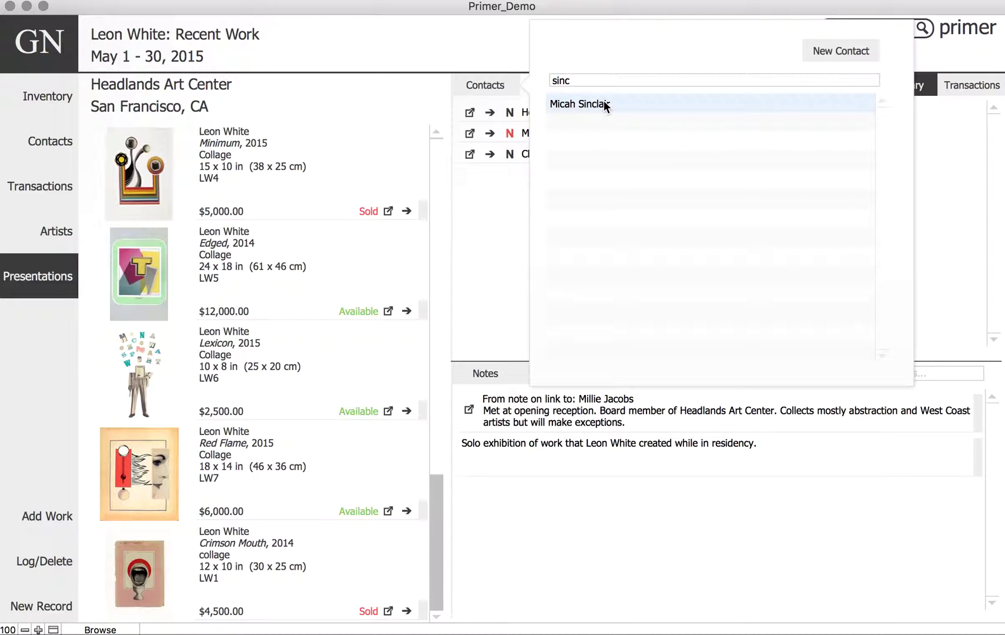
- Create a new person contact with first and last name and link it
{"action": "left_click", "coordinate": [853, 52]}
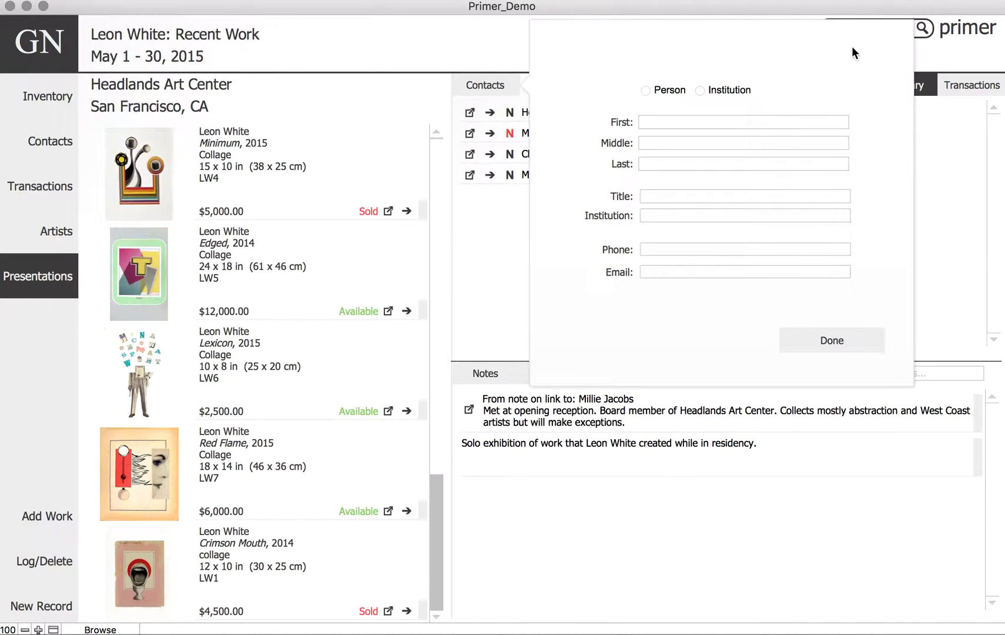
{"action": "left_click", "coordinate": [686, 123]}
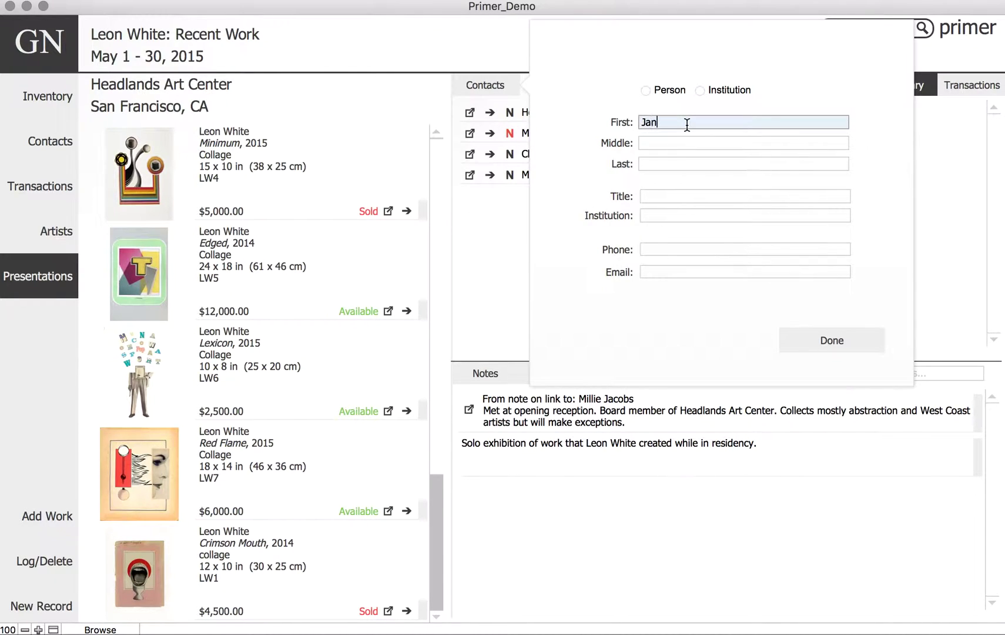
{"action": "left_click", "coordinate": [664, 160]}
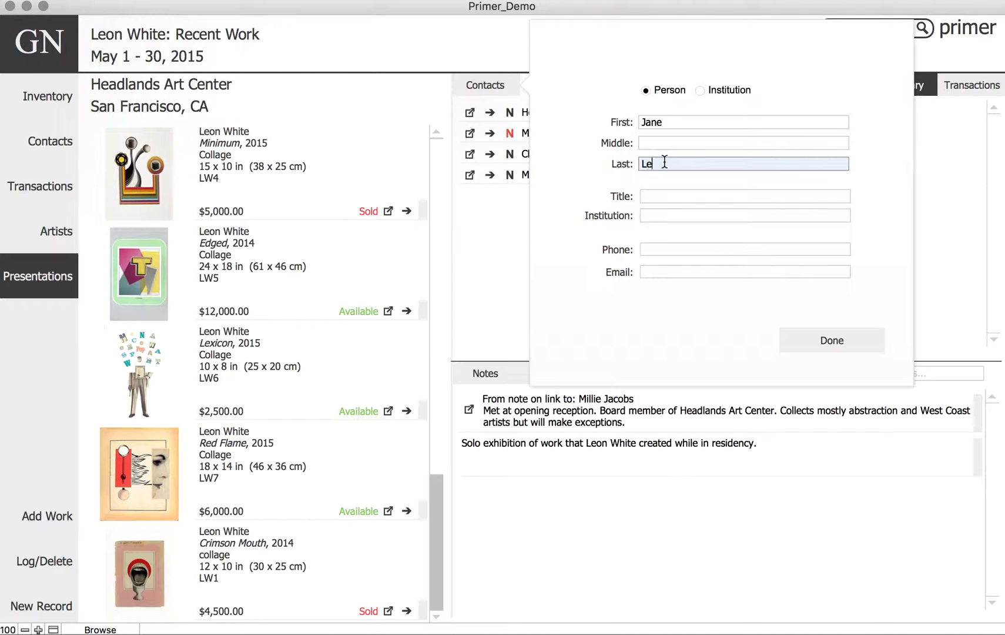
{"action": "left_click", "coordinate": [811, 341]}
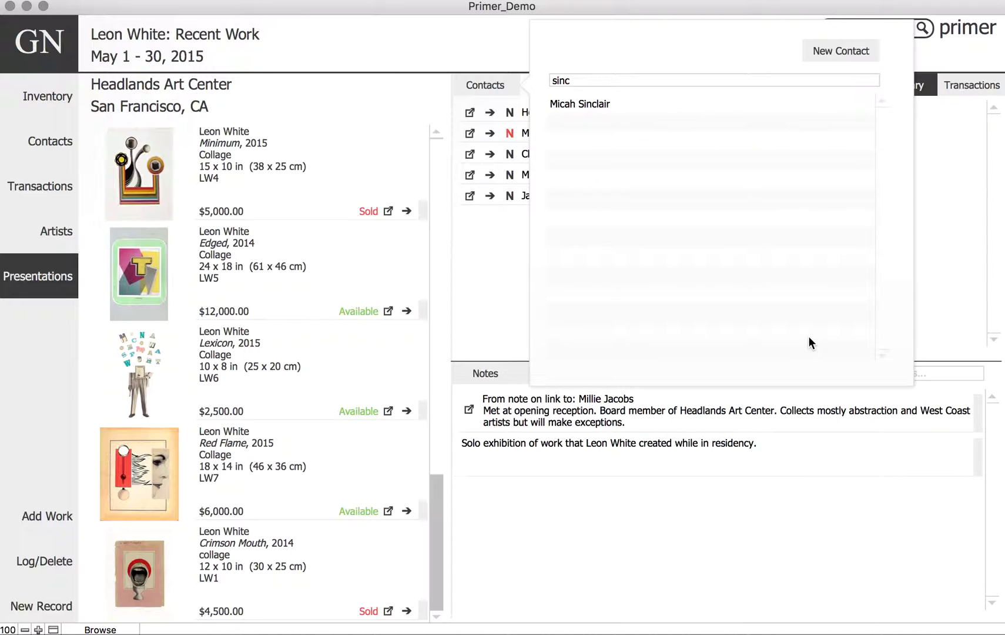
{"action": "left_click", "coordinate": [471, 253]}
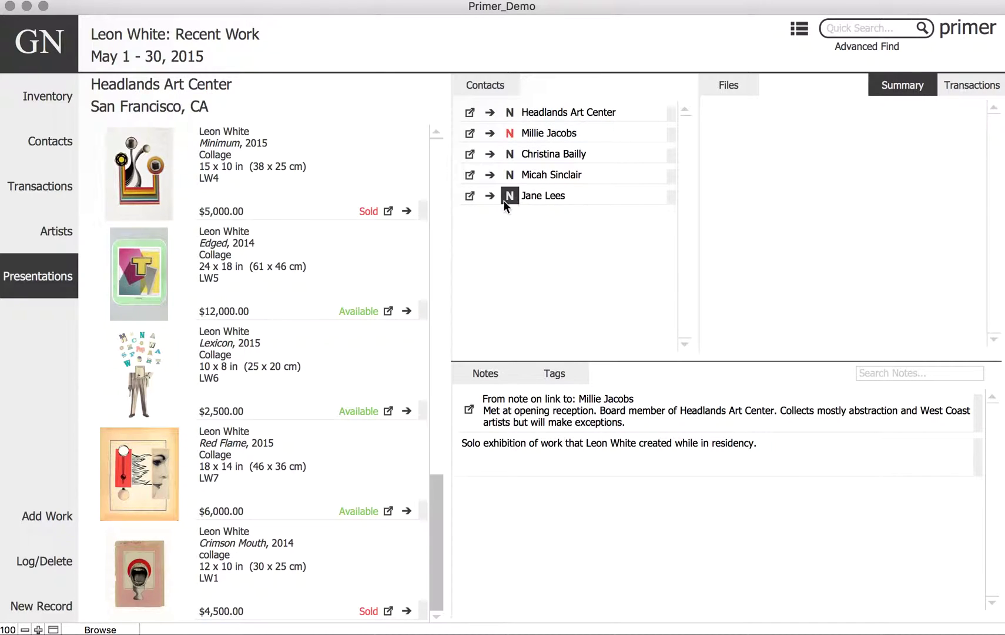
{"action": "left_click", "coordinate": [491, 175]}
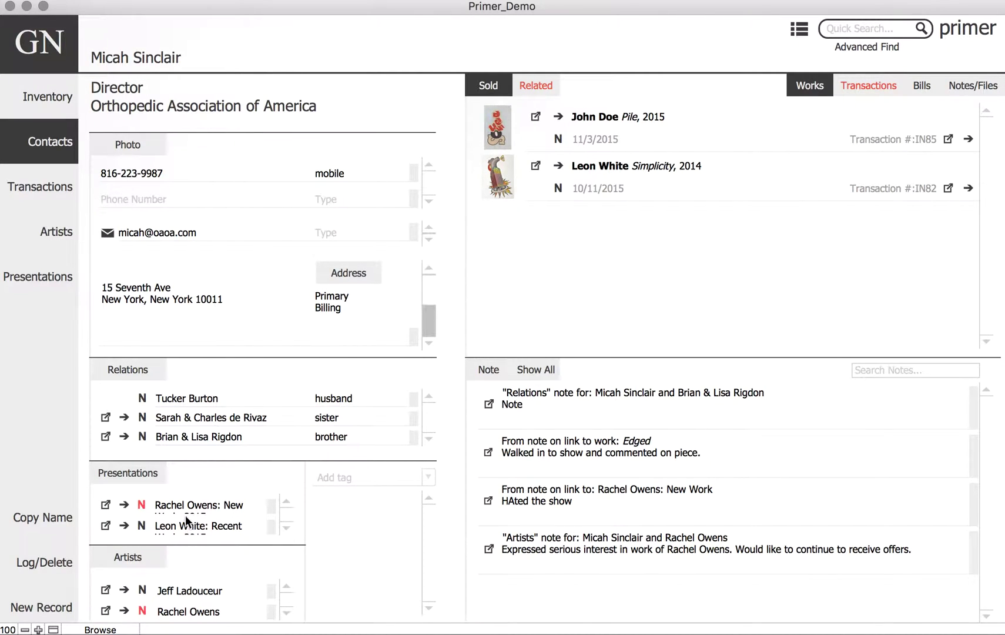
{"action": "left_click", "coordinate": [124, 525]}
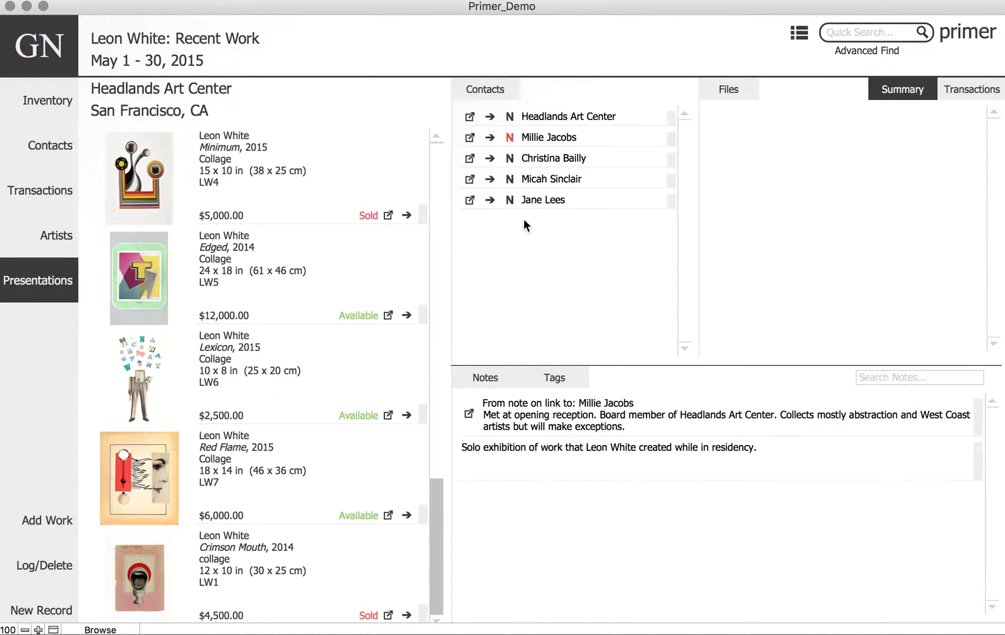
- Add the note 'Walked into show' to the linked contact
{"action": "left_click", "coordinate": [511, 180]}
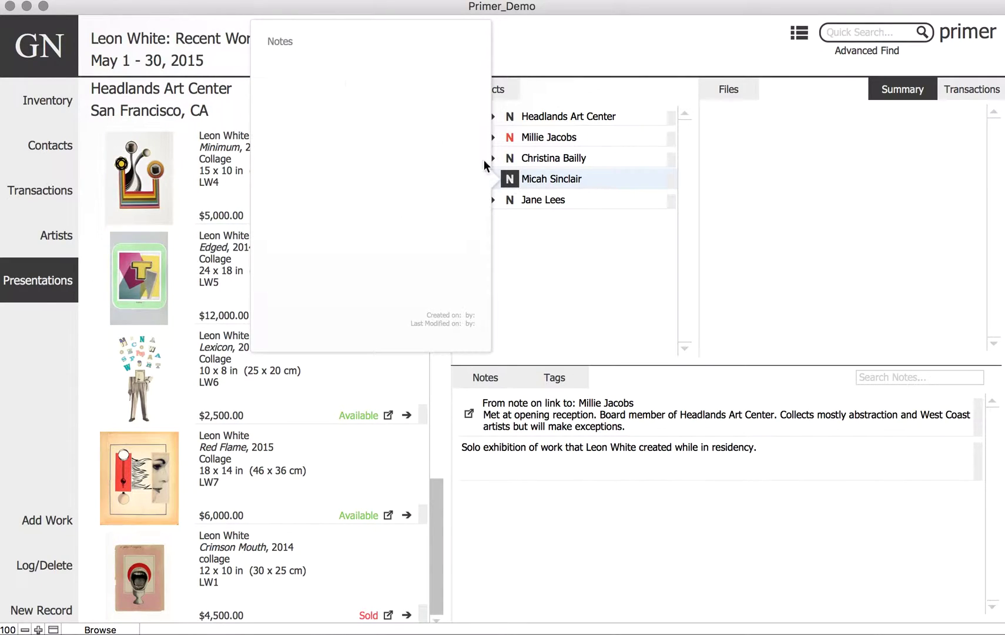
{"action": "left_click", "coordinate": [334, 71]}
{"action": "type", "text": "Walked into show"}
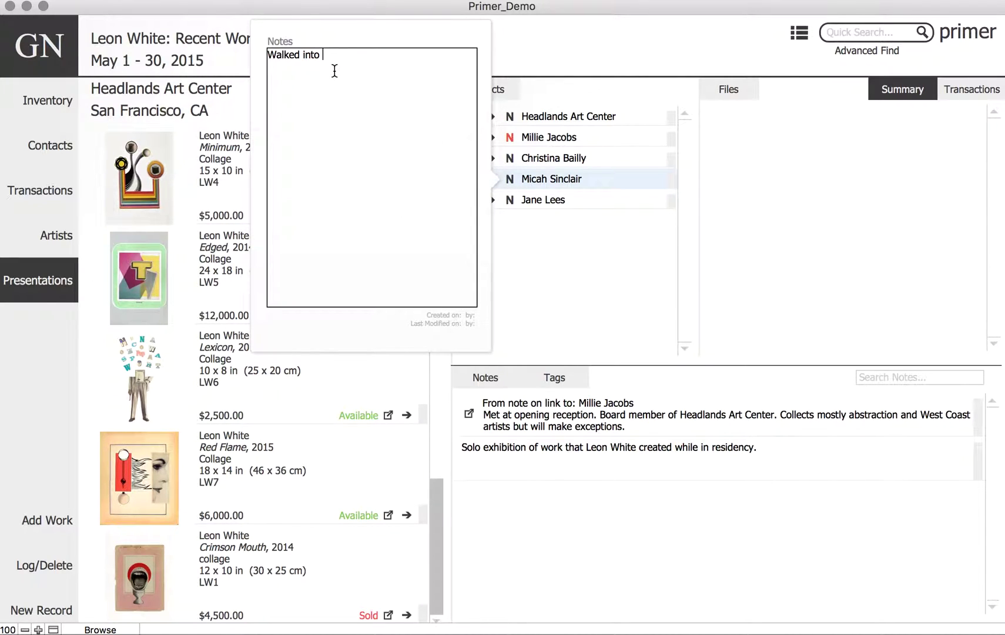
{"action": "left_click", "coordinate": [578, 321]}
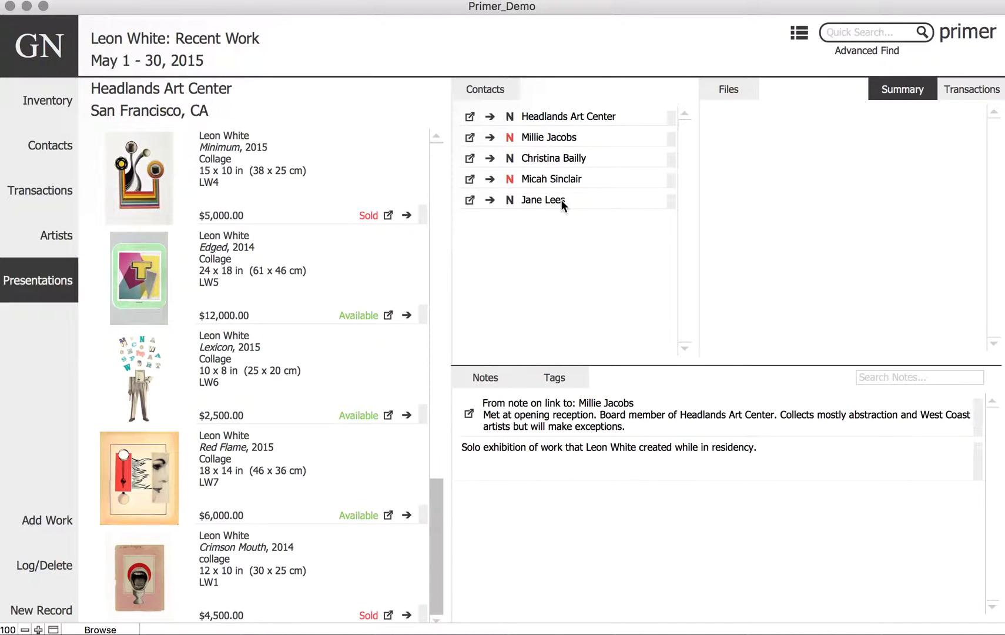
- Review the presentation's Solo exhibition and opening reception notes
{"action": "left_click", "coordinate": [491, 379]}
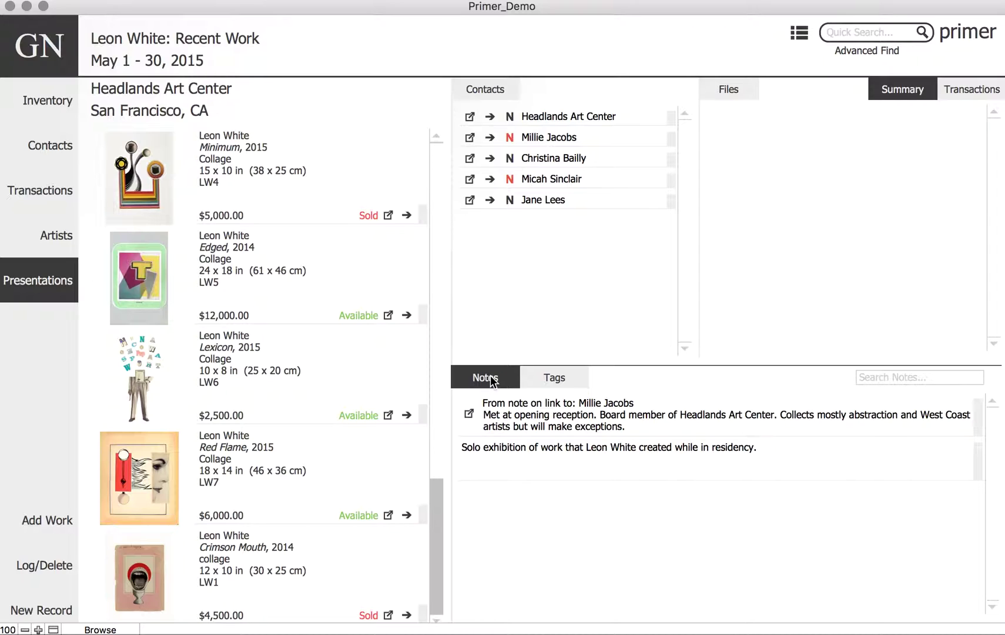
{"action": "left_click", "coordinate": [495, 457]}
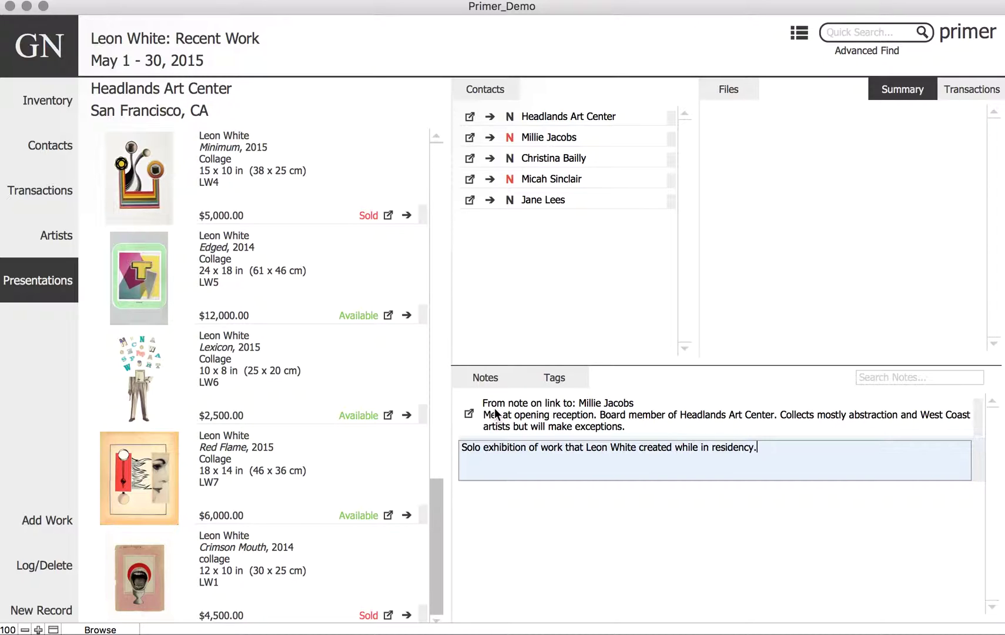
{"action": "left_click", "coordinate": [589, 416]}
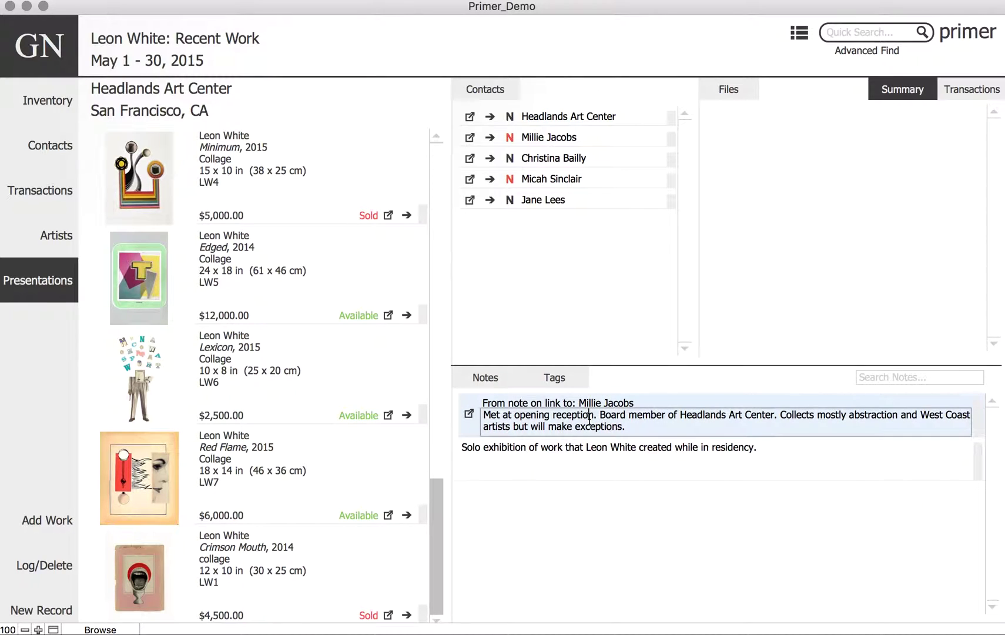
- Tag the presentation as Exhibition and return to its notes
{"action": "left_click", "coordinate": [561, 382]}
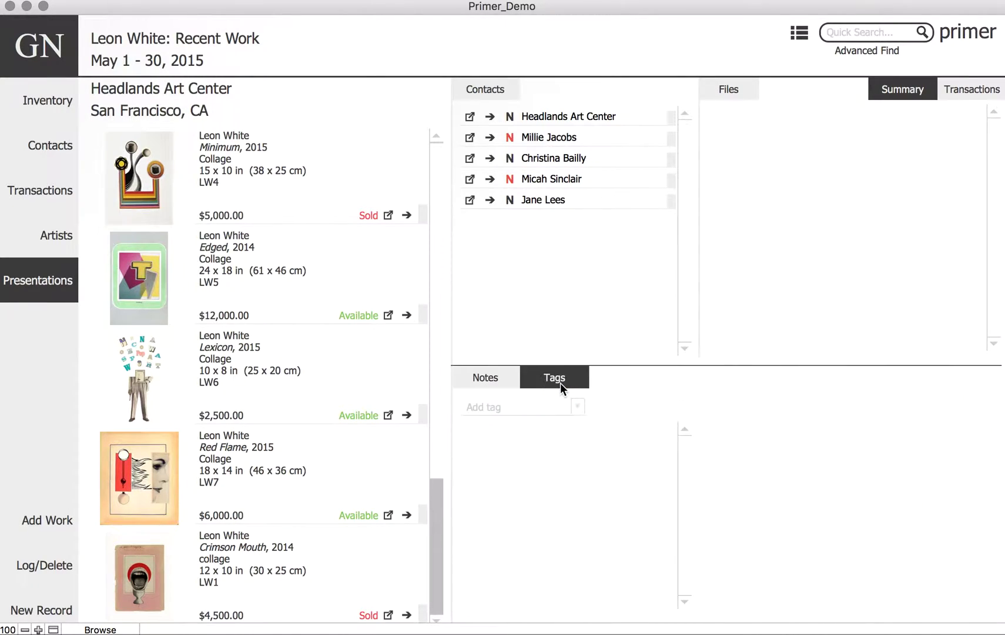
{"action": "left_click", "coordinate": [576, 407]}
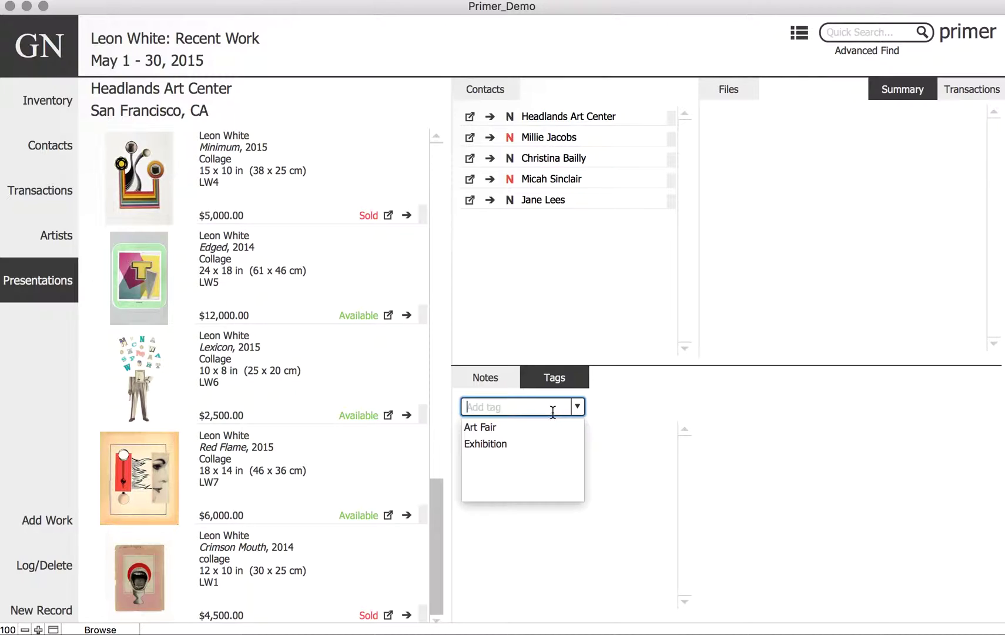
{"action": "left_click", "coordinate": [512, 445]}
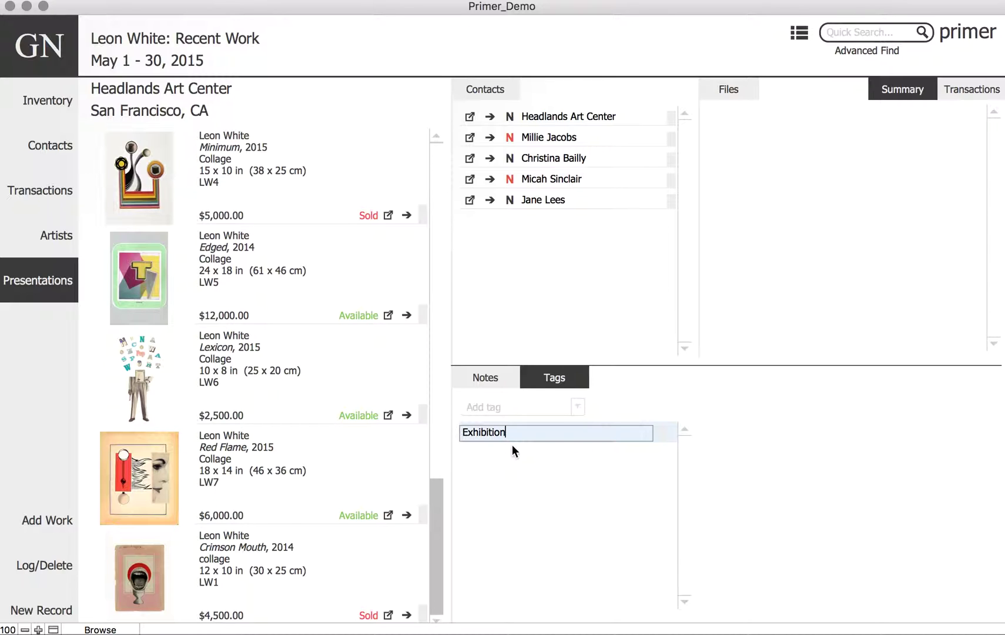
{"action": "left_click", "coordinate": [499, 377]}
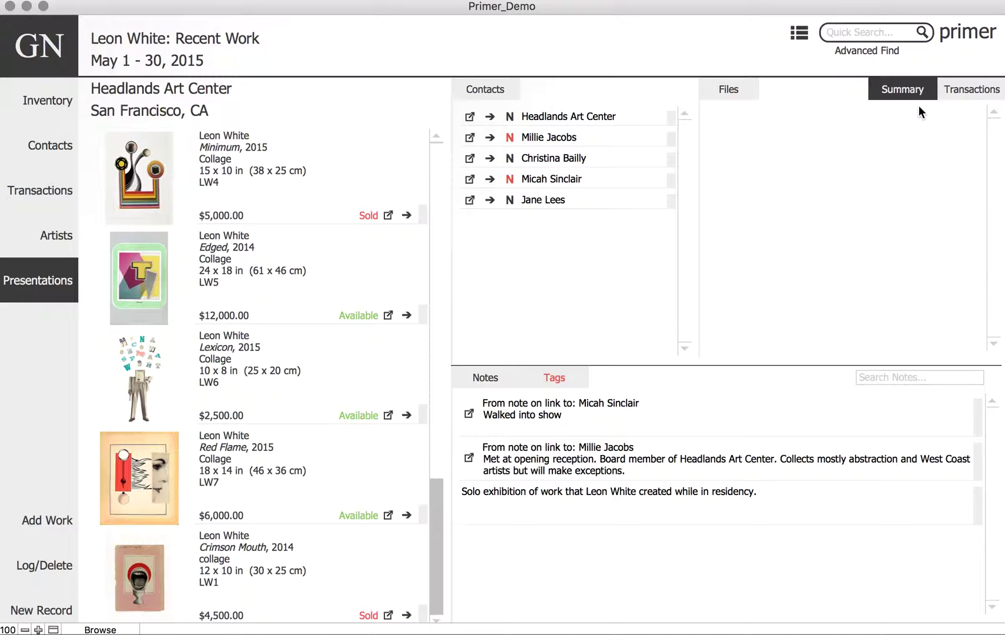
- Link the 11/3/2015 Sale transaction and view its parties and works
{"action": "left_click", "coordinate": [969, 91]}
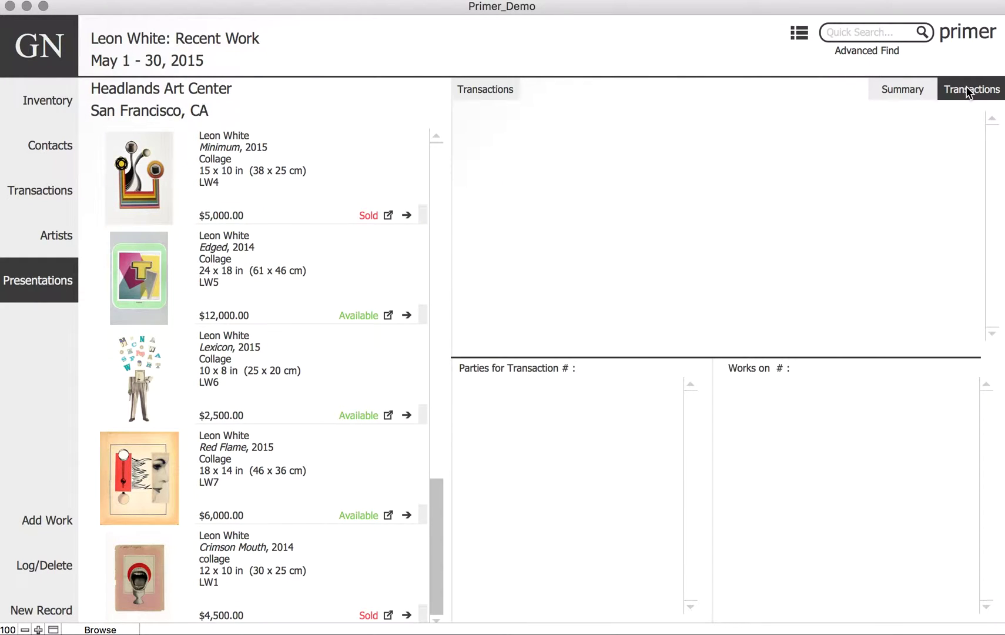
{"action": "left_click", "coordinate": [493, 96]}
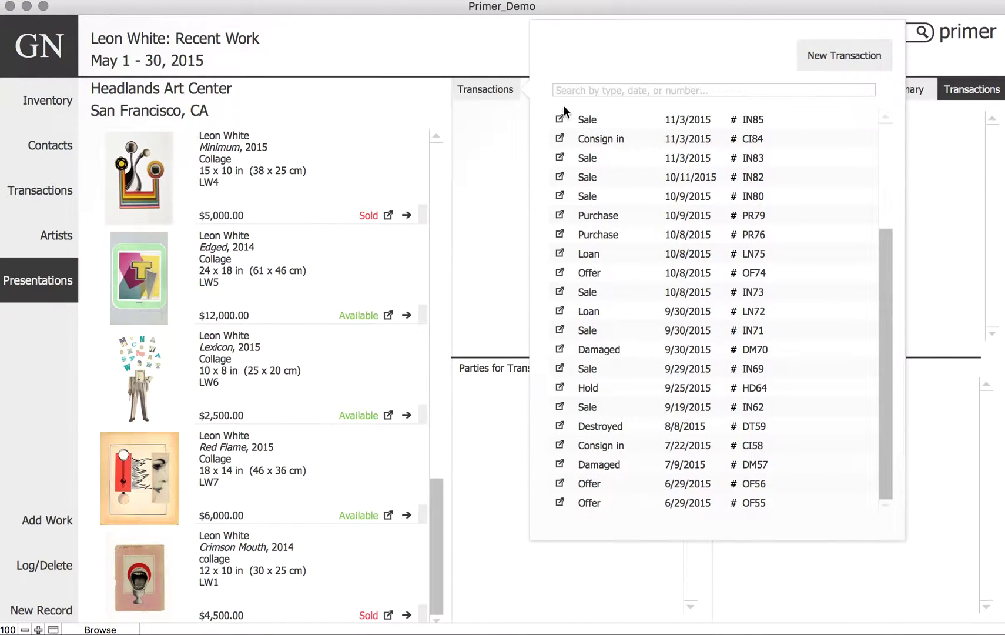
{"action": "left_click", "coordinate": [625, 121]}
{"action": "left_click", "coordinate": [536, 123]}
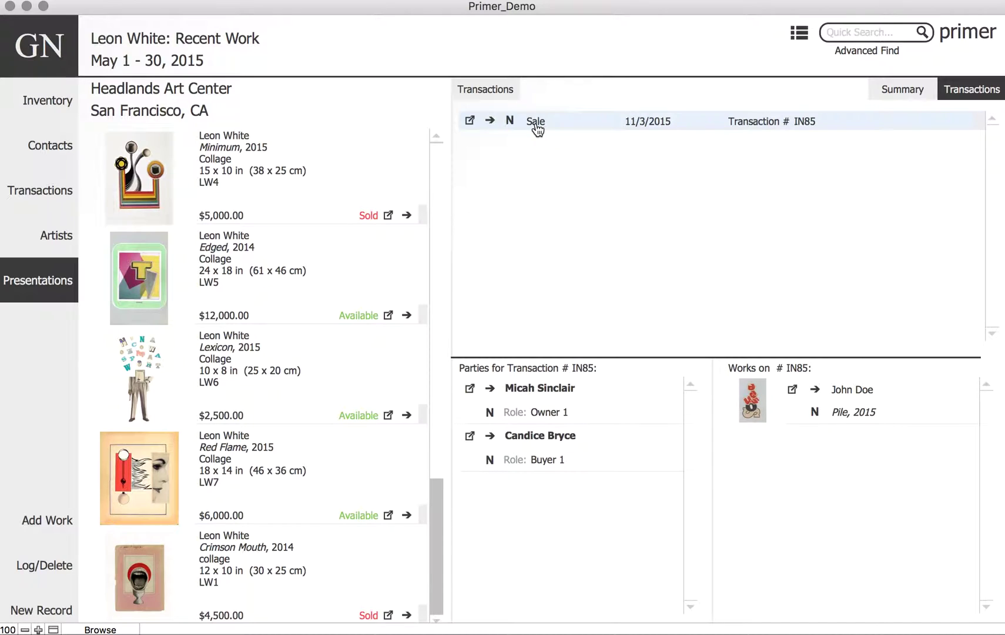
{"action": "left_click", "coordinate": [493, 87]}
- Start a new Sale transaction that includes Edged
{"action": "left_click", "coordinate": [833, 55]}
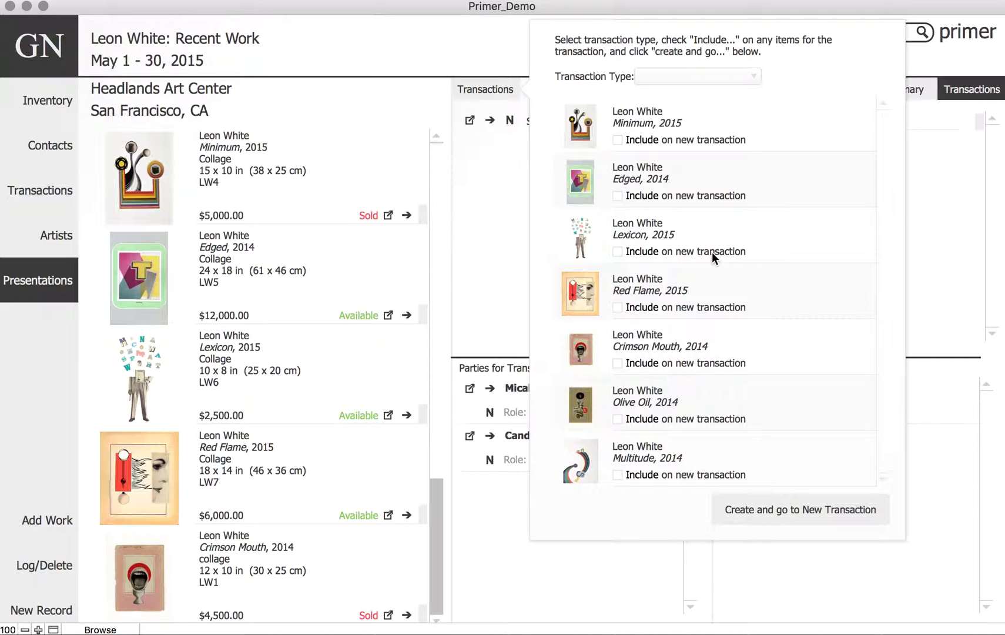
{"action": "left_click", "coordinate": [617, 195]}
{"action": "left_click", "coordinate": [749, 78]}
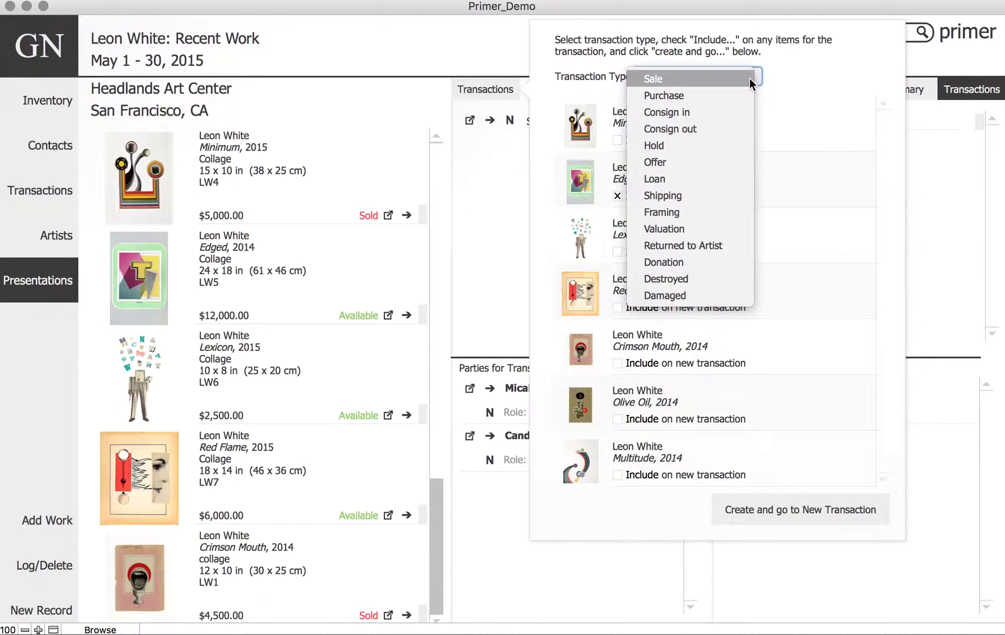
{"action": "left_click", "coordinate": [712, 77]}
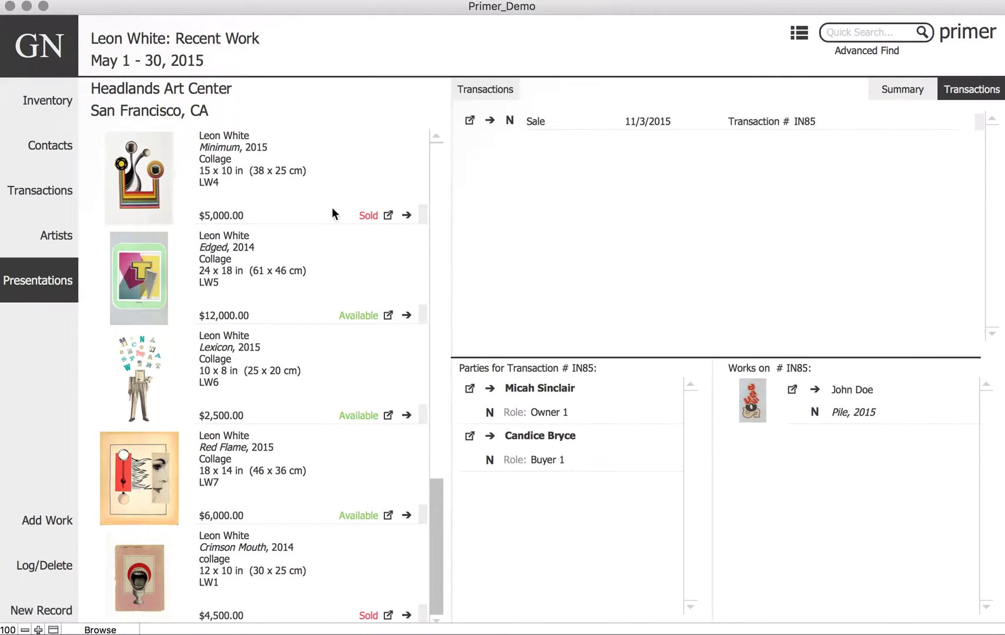
- Create a Price List from the presentation's Files, replacing sold works' prices with Sold
{"action": "left_click", "coordinate": [917, 87]}
{"action": "left_click", "coordinate": [738, 91]}
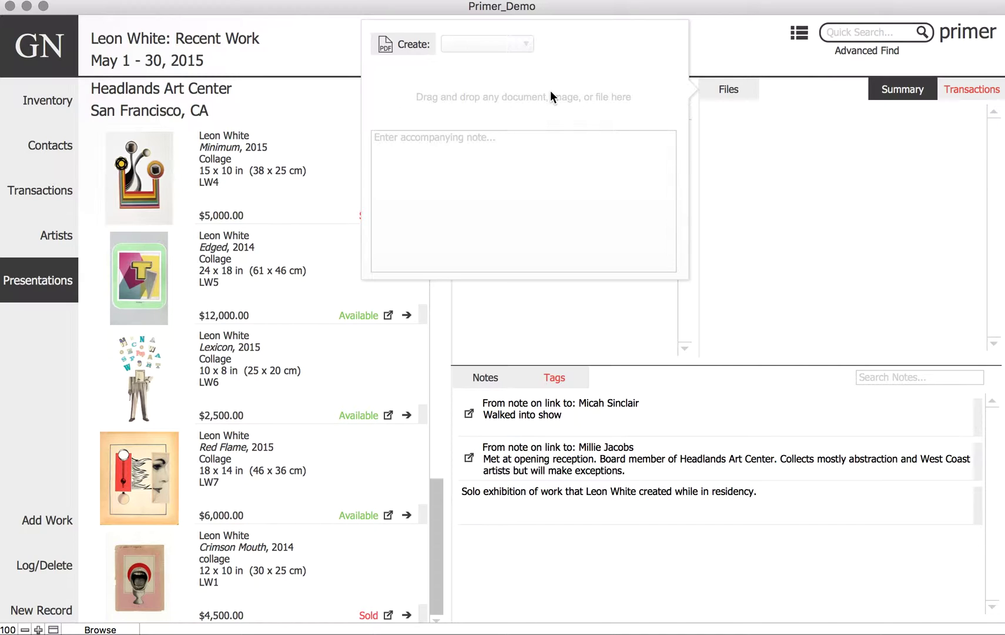
{"action": "left_click", "coordinate": [530, 48]}
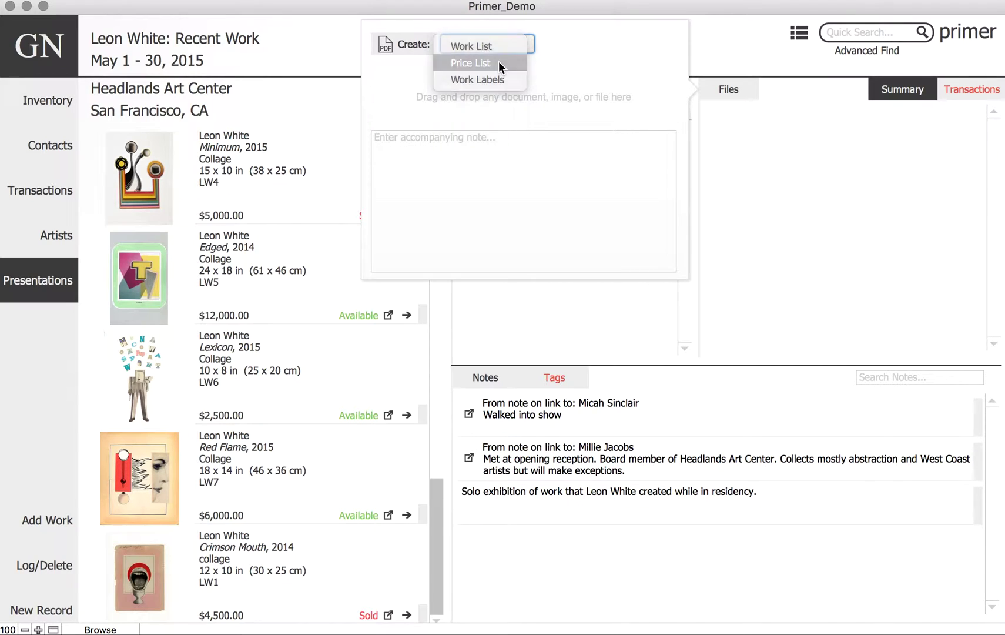
{"action": "left_click", "coordinate": [498, 61]}
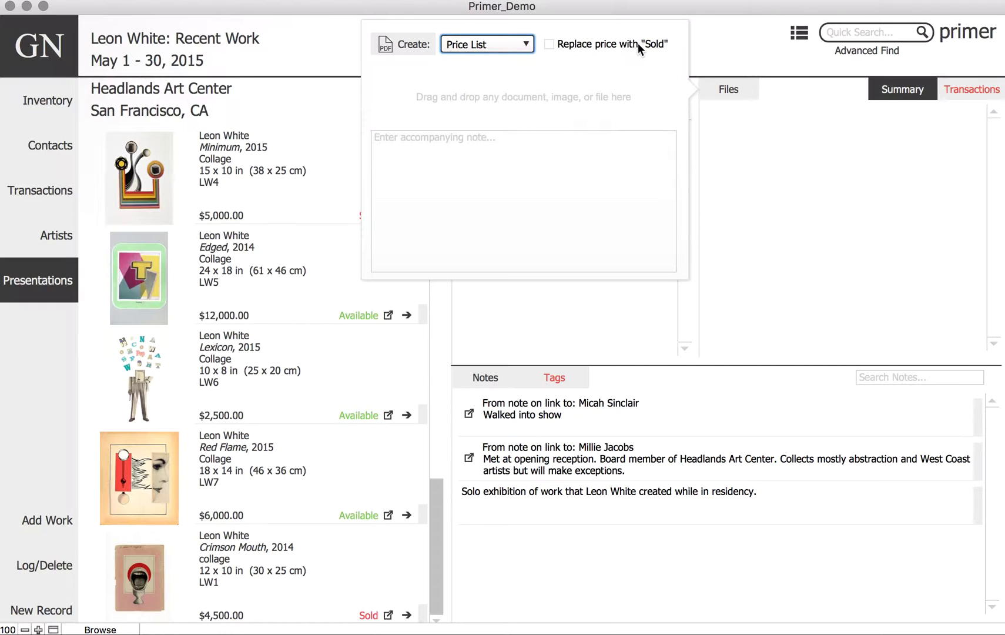
{"action": "left_click", "coordinate": [551, 44]}
{"action": "left_click", "coordinate": [403, 44]}
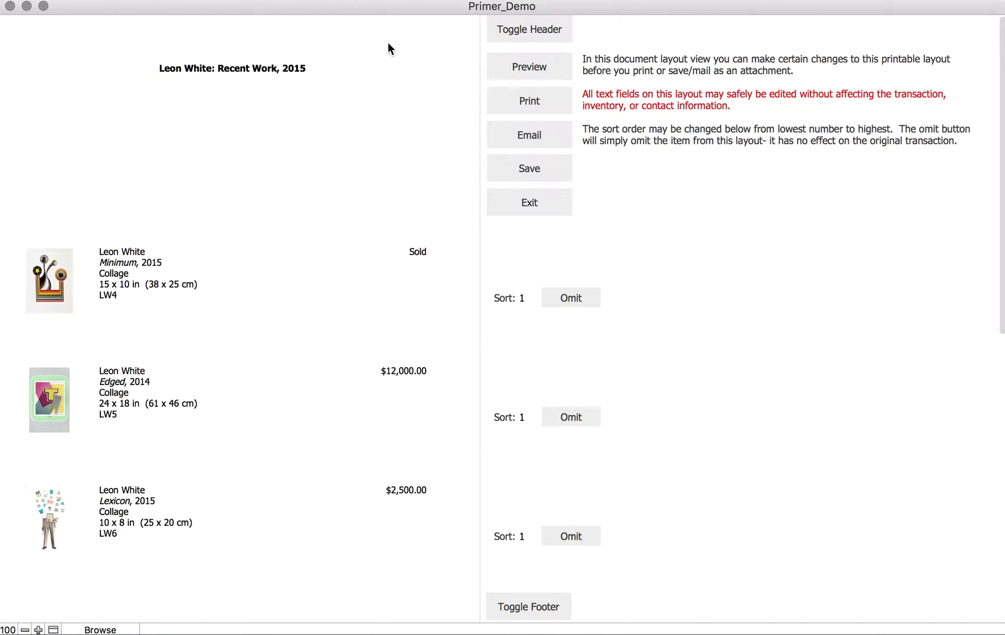
- Check the Minimum, Edged, Lexicon descriptions and $2,500.00, $12,000.00 prices are editable, then preview
{"action": "left_click", "coordinate": [132, 281]}
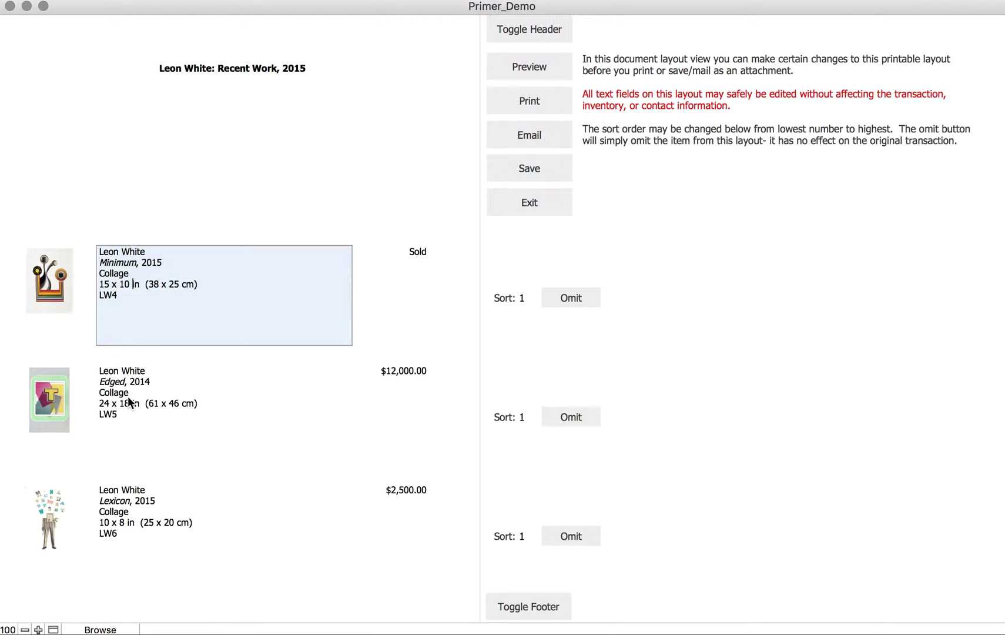
{"action": "left_click", "coordinate": [131, 402]}
{"action": "left_click", "coordinate": [147, 515]}
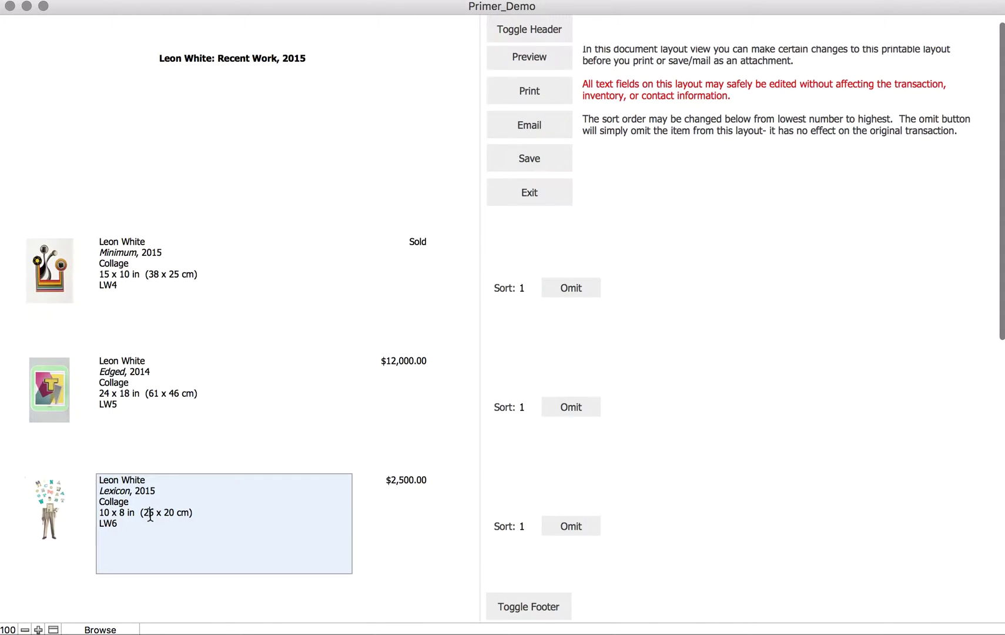
{"action": "left_click", "coordinate": [411, 477]}
{"action": "left_click", "coordinate": [411, 481]}
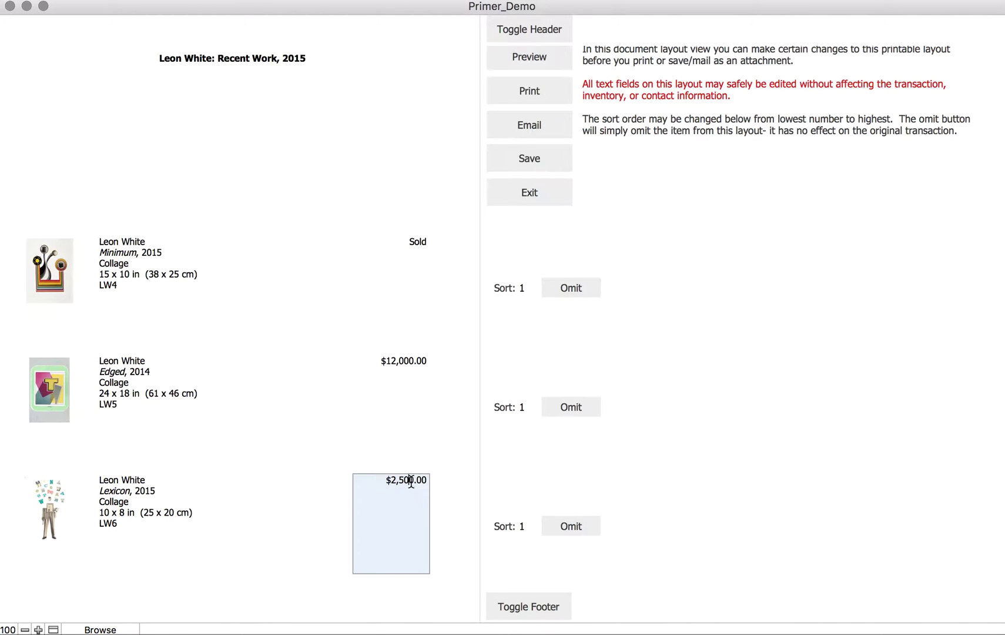
{"action": "left_click", "coordinate": [411, 360]}
{"action": "scroll", "coordinate": [464, 272], "scroll_direction": "up", "scroll_amount": 1}
{"action": "left_click", "coordinate": [497, 70]}
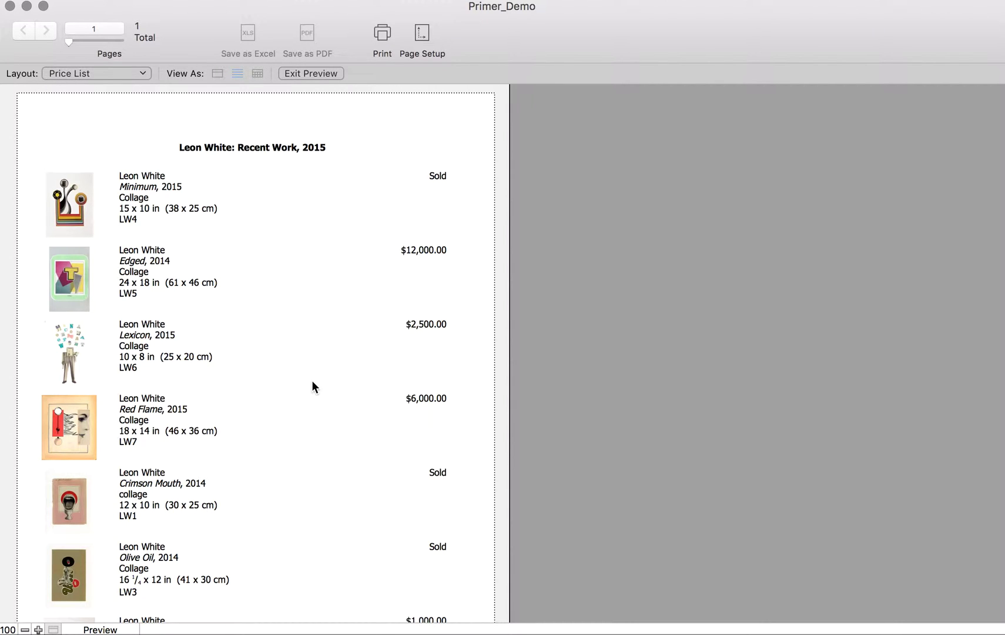
- Save the price list as a PDF to the presentation and return to the record
{"action": "scroll", "coordinate": [312, 381], "scroll_direction": "down", "scroll_amount": 3}
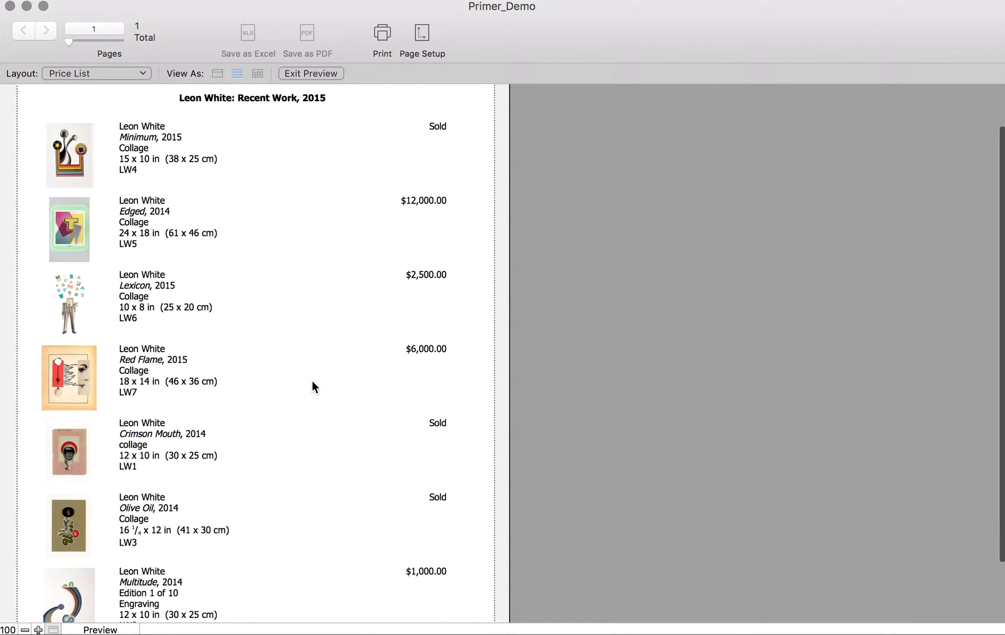
{"action": "scroll", "coordinate": [312, 381], "scroll_direction": "up", "scroll_amount": 2}
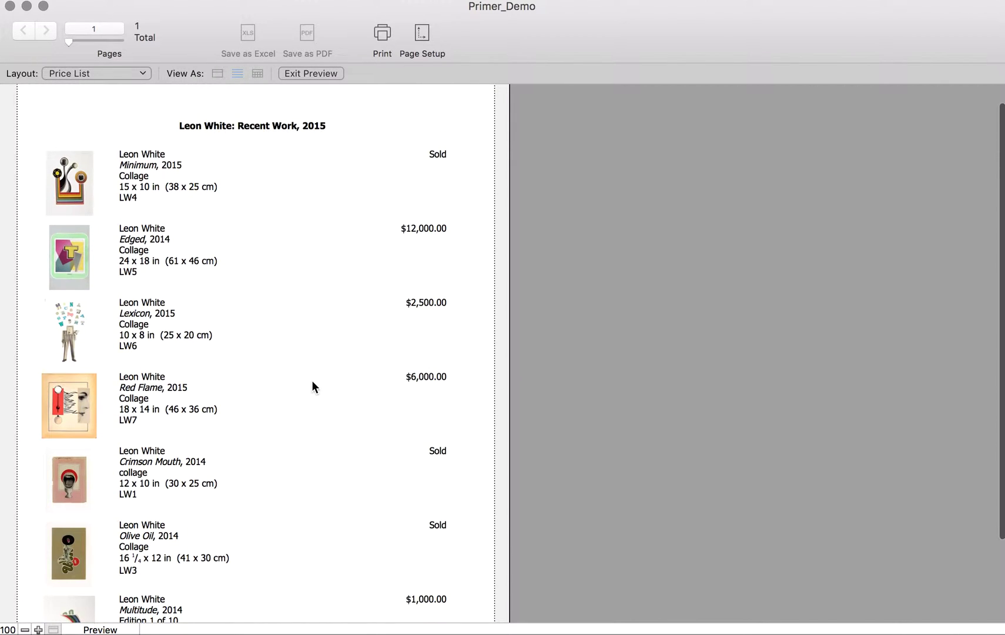
{"action": "left_click", "coordinate": [312, 74]}
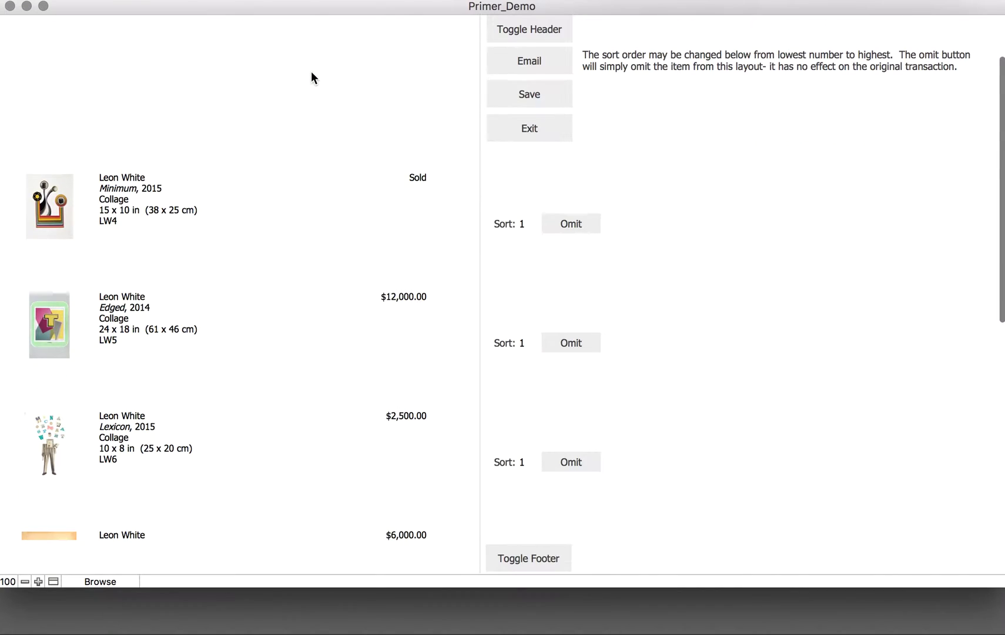
{"action": "scroll", "coordinate": [703, 172], "scroll_direction": "up", "scroll_amount": 1}
{"action": "scroll", "coordinate": [701, 172], "scroll_direction": "up", "scroll_amount": 2}
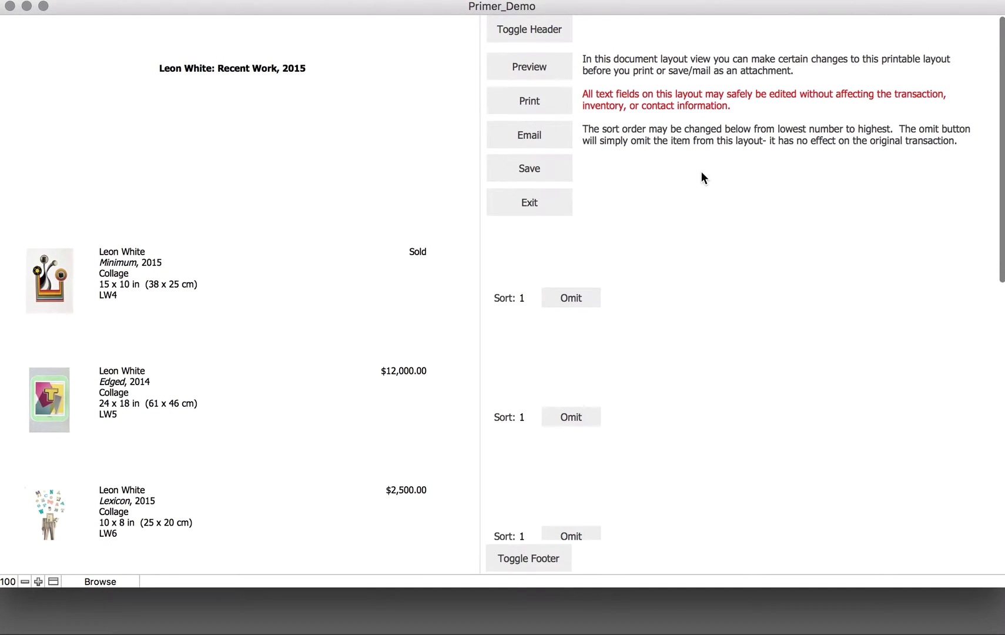
{"action": "left_click", "coordinate": [548, 169]}
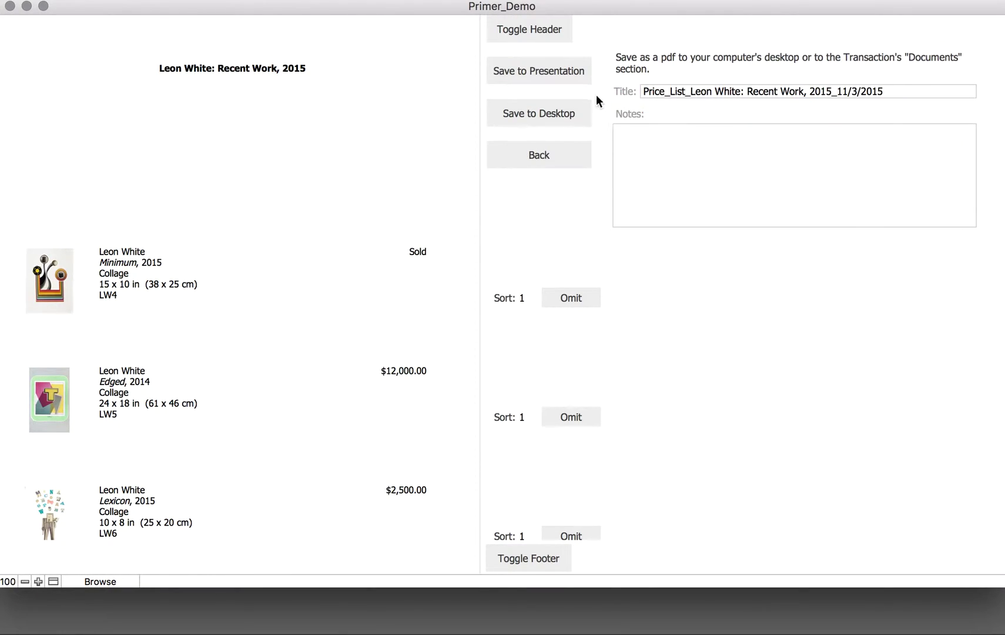
{"action": "left_click", "coordinate": [558, 157]}
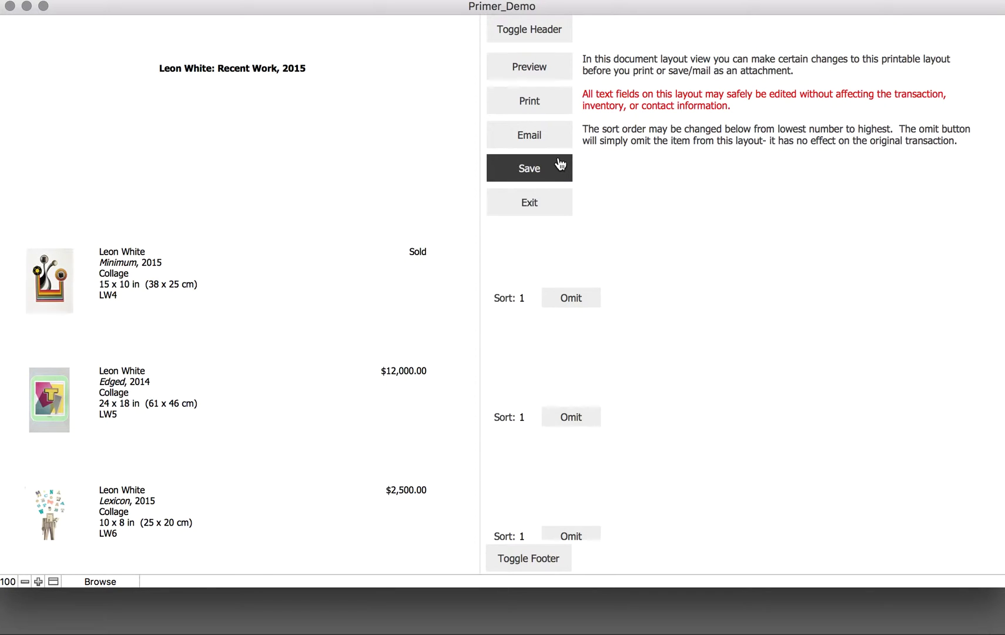
{"action": "left_click", "coordinate": [544, 205]}
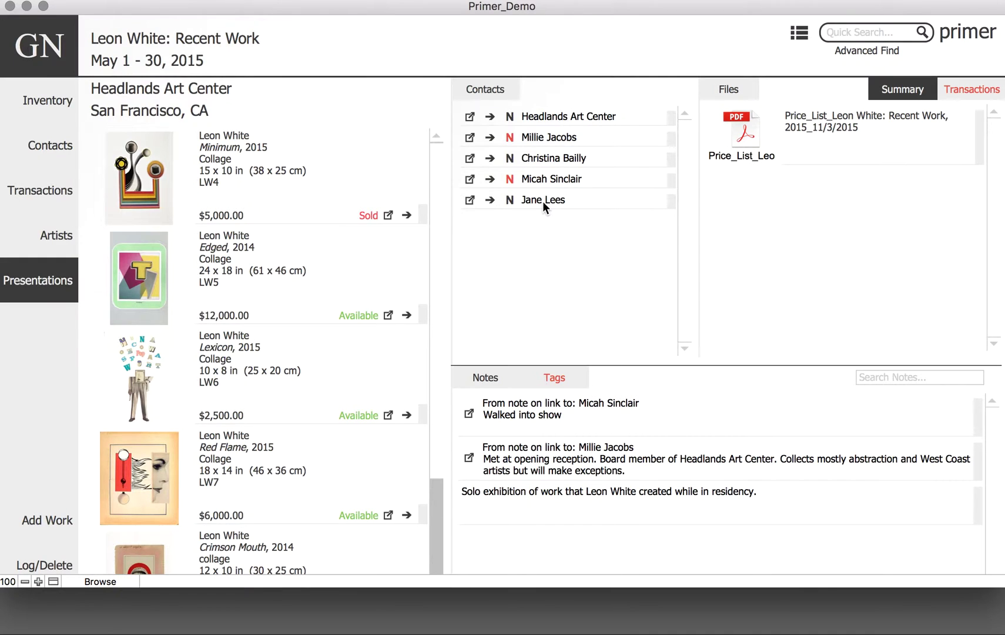
{"action": "left_click", "coordinate": [744, 137]}
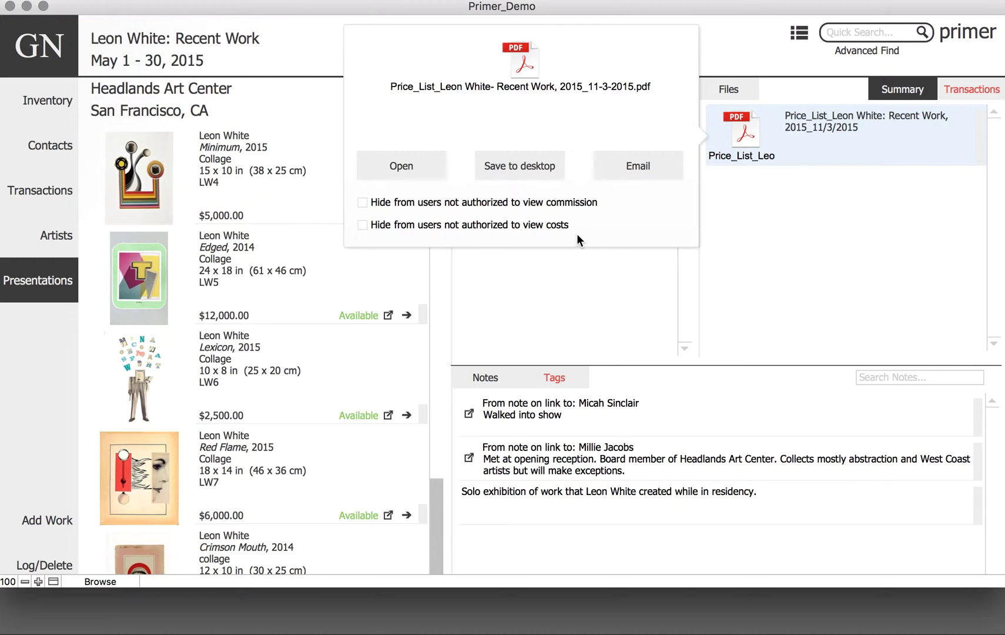
{"action": "left_click", "coordinate": [808, 273]}
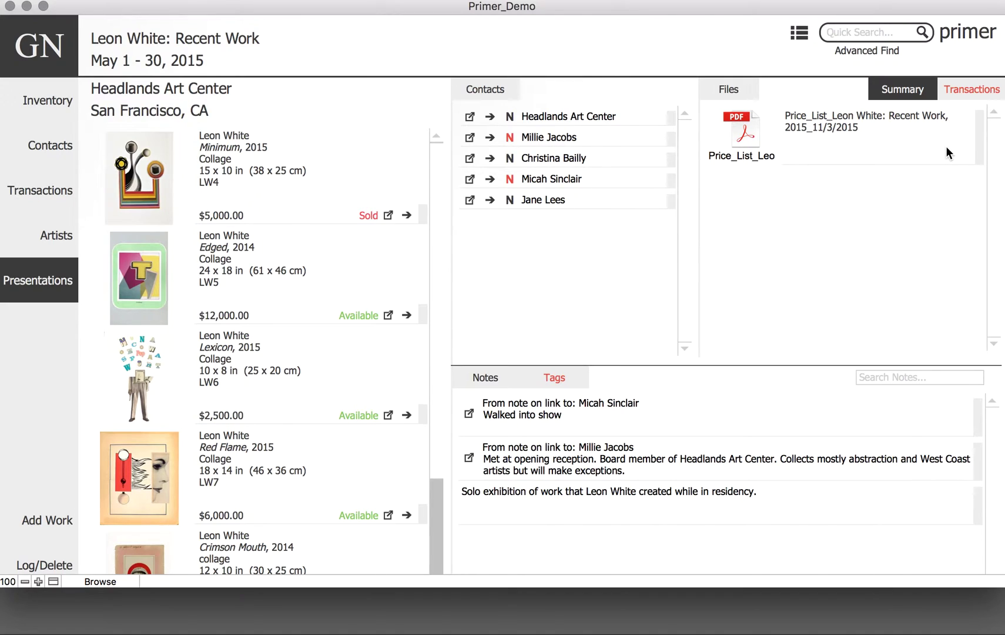
{"action": "left_click", "coordinate": [801, 43]}
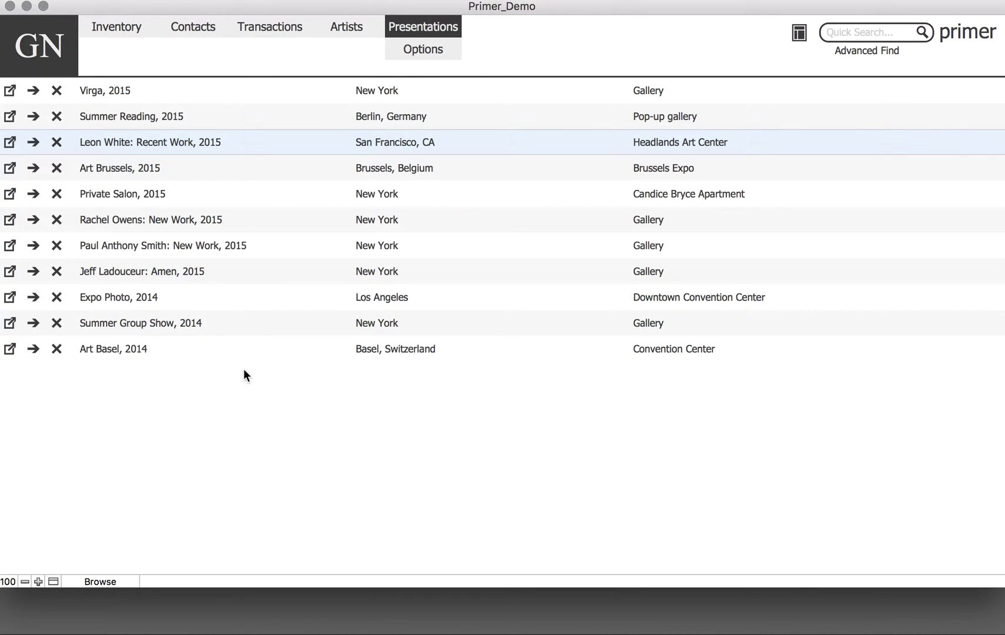
{"action": "left_click", "coordinate": [408, 51]}
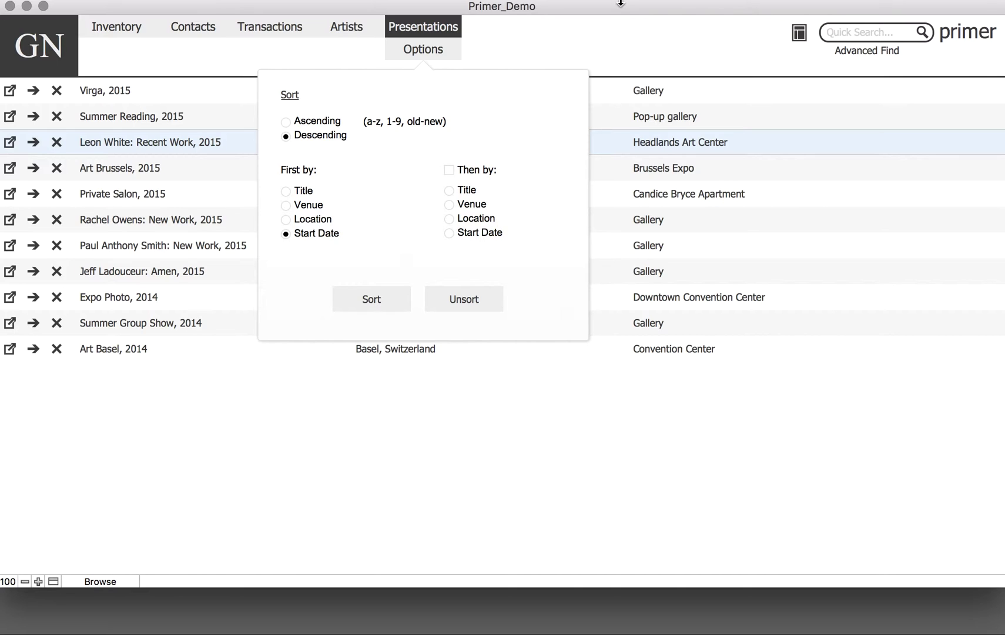
{"action": "left_click", "coordinate": [596, 39]}
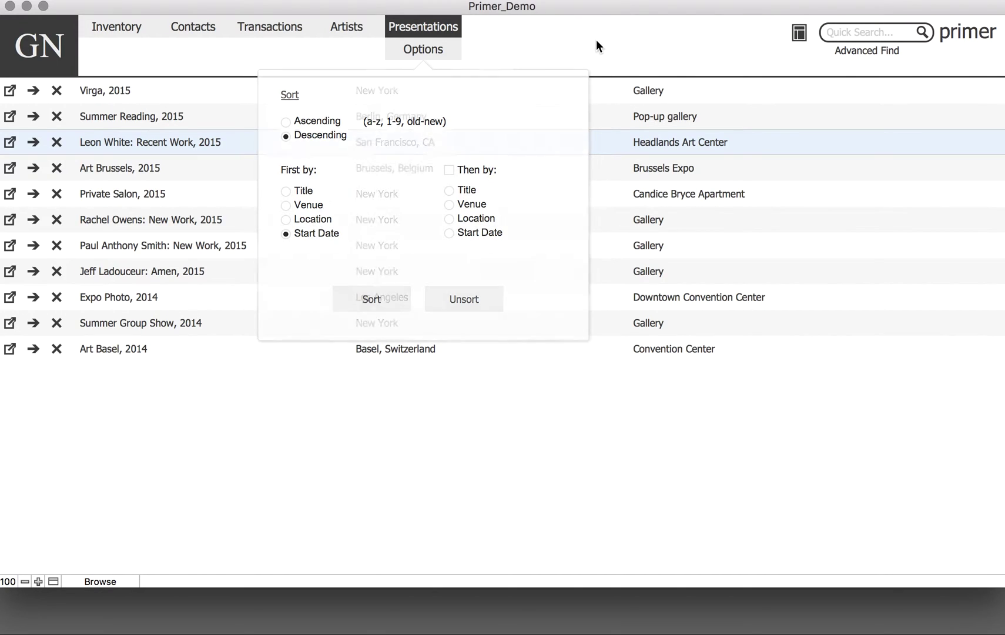
{"action": "left_click", "coordinate": [27, 149]}
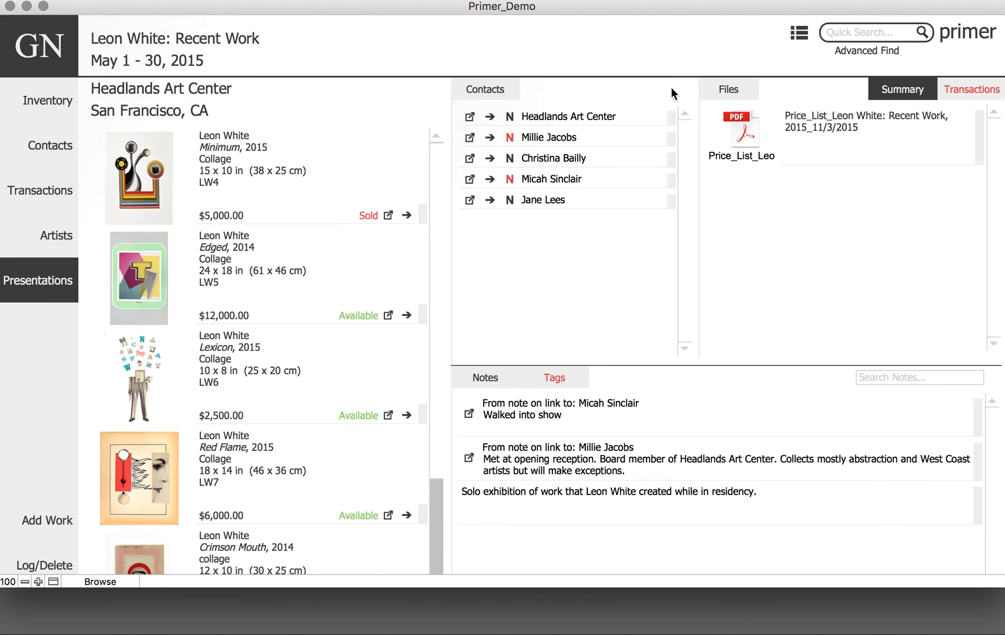
{"action": "left_click", "coordinate": [970, 39]}
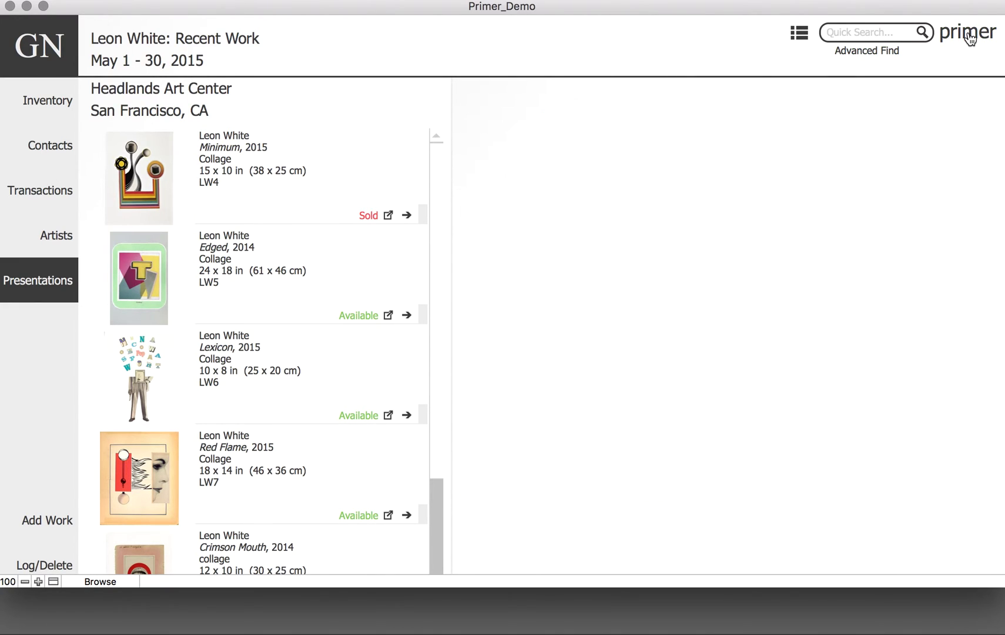